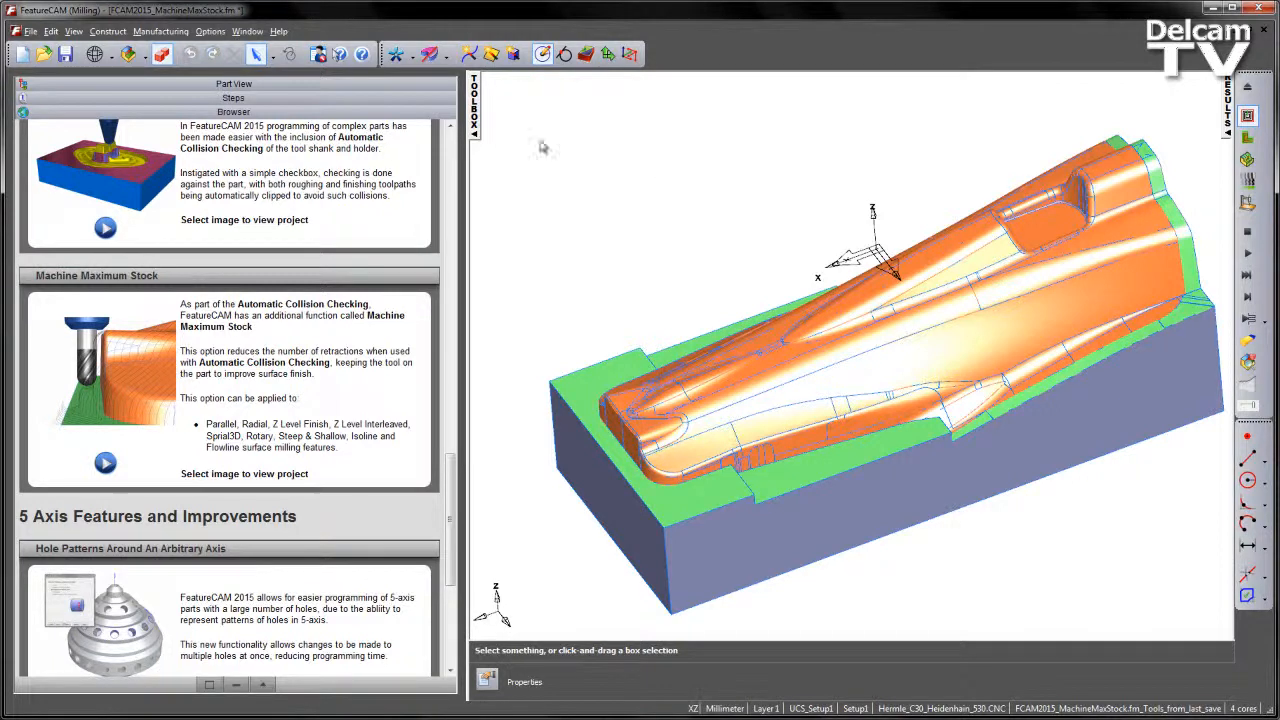
- Show the part's feature tree and look over the model and its three parallel finish features under Setup1
{"action": "left_click", "coordinate": [412, 84]}
{"action": "middle_click_drag", "start_coordinate": [882, 314], "coordinate": [962, 252]}
{"action": "middle_click_drag", "start_coordinate": [944, 312], "coordinate": [640, 372]}
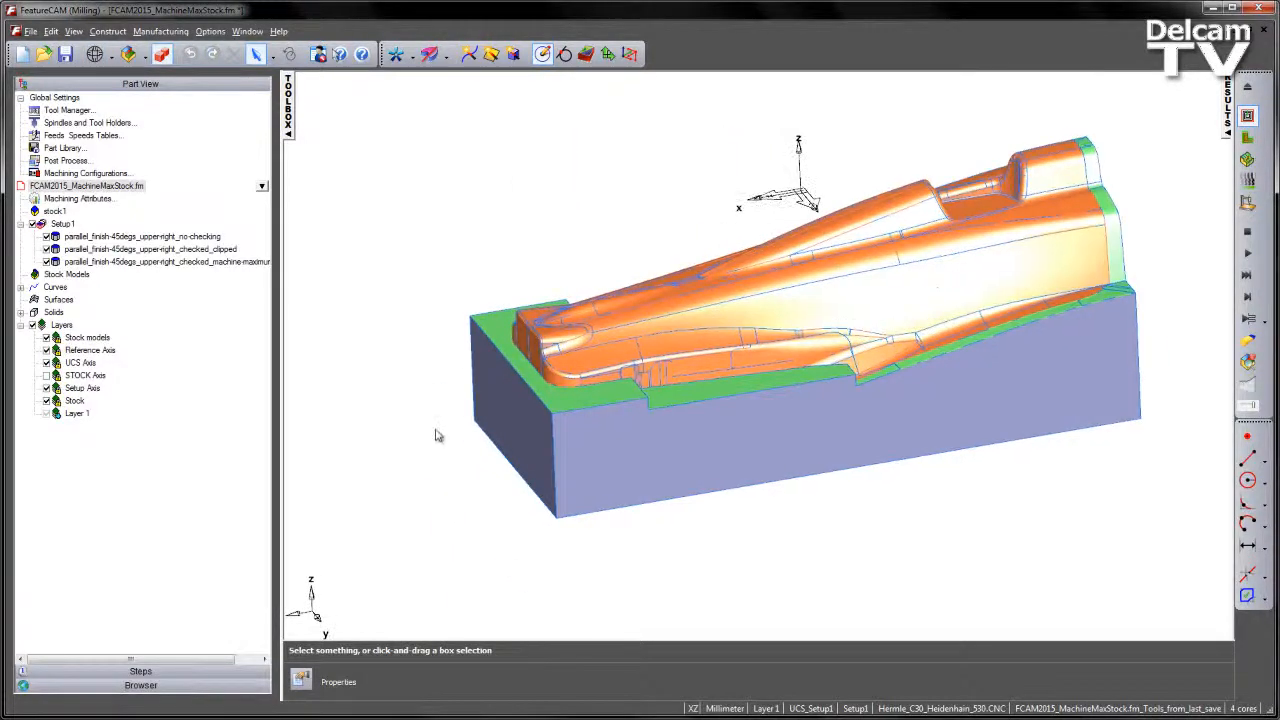
{"action": "middle_click_drag", "start_coordinate": [632, 302], "coordinate": [840, 329]}
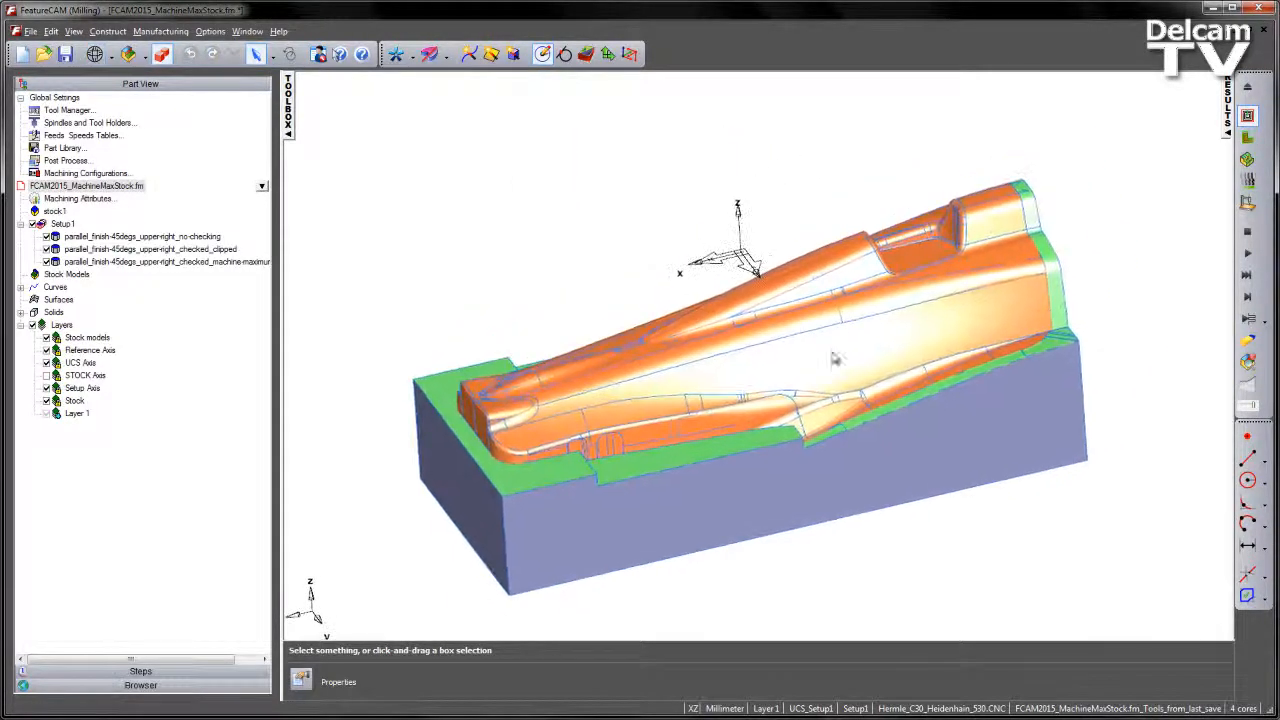
{"action": "middle_click_drag", "start_coordinate": [934, 303], "coordinate": [734, 305]}
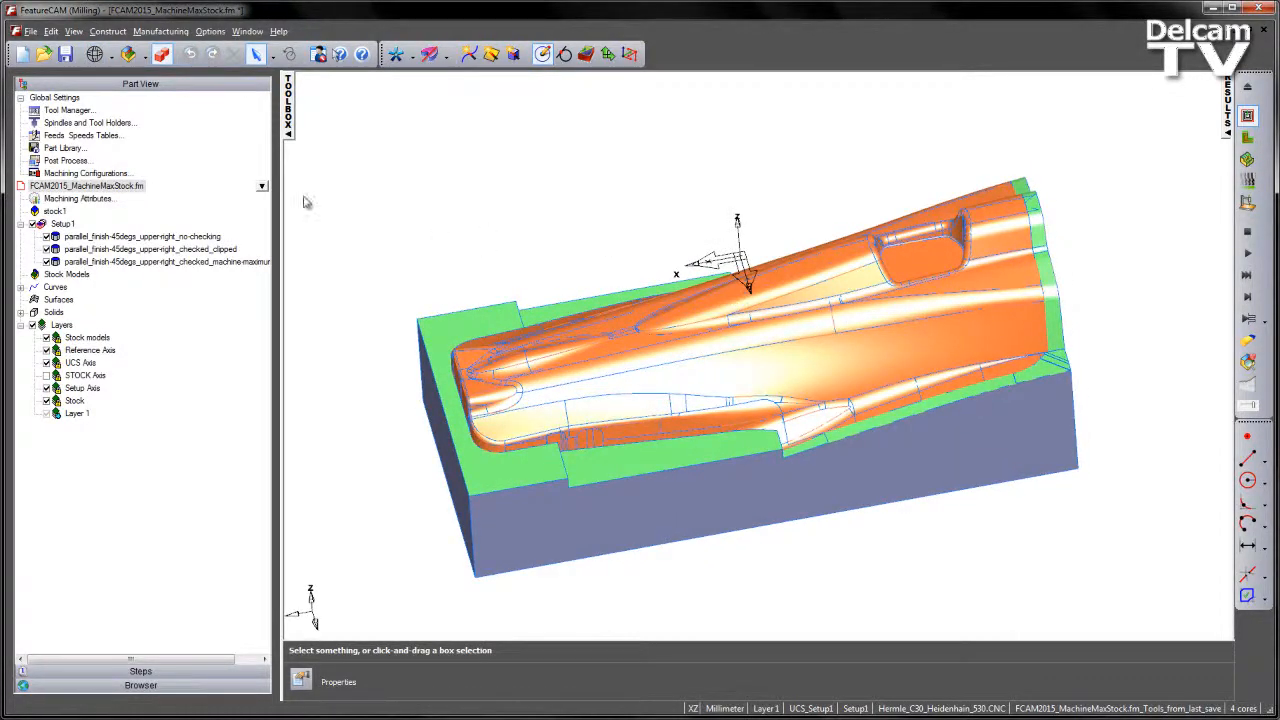
{"action": "left_click", "coordinate": [107, 237]}
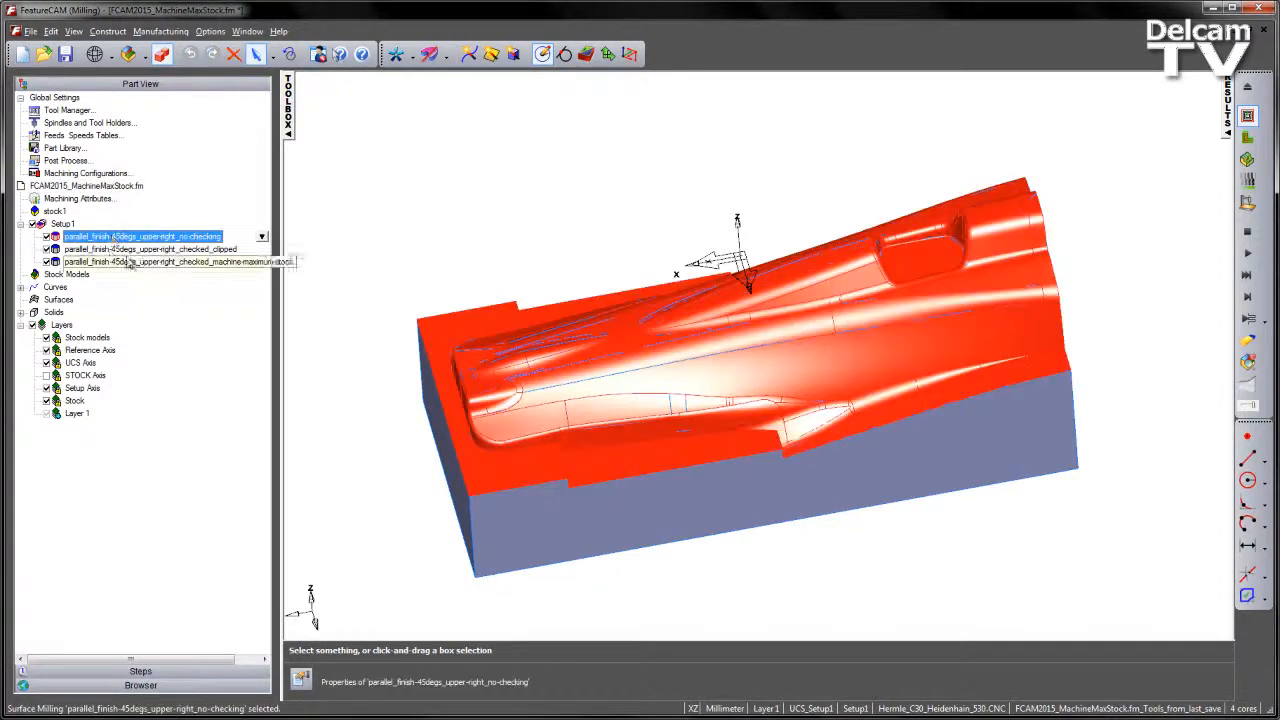
{"action": "left_click", "coordinate": [110, 250]}
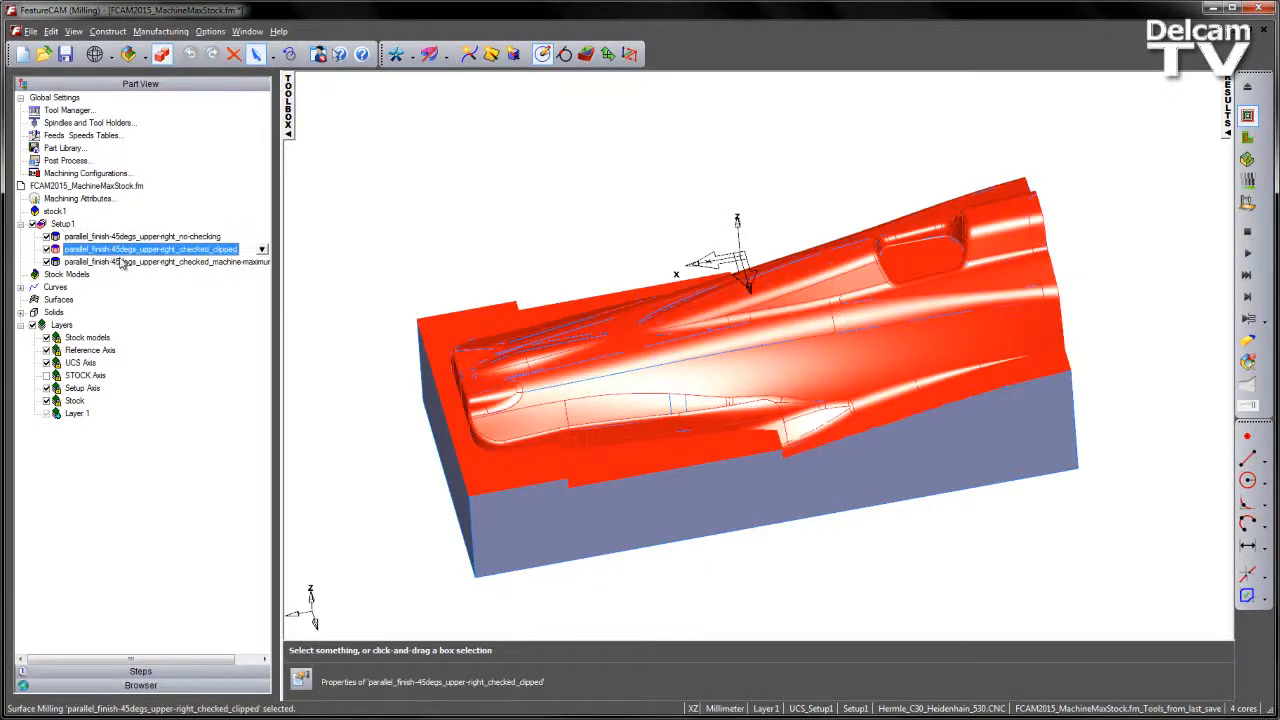
{"action": "left_click", "coordinate": [106, 262]}
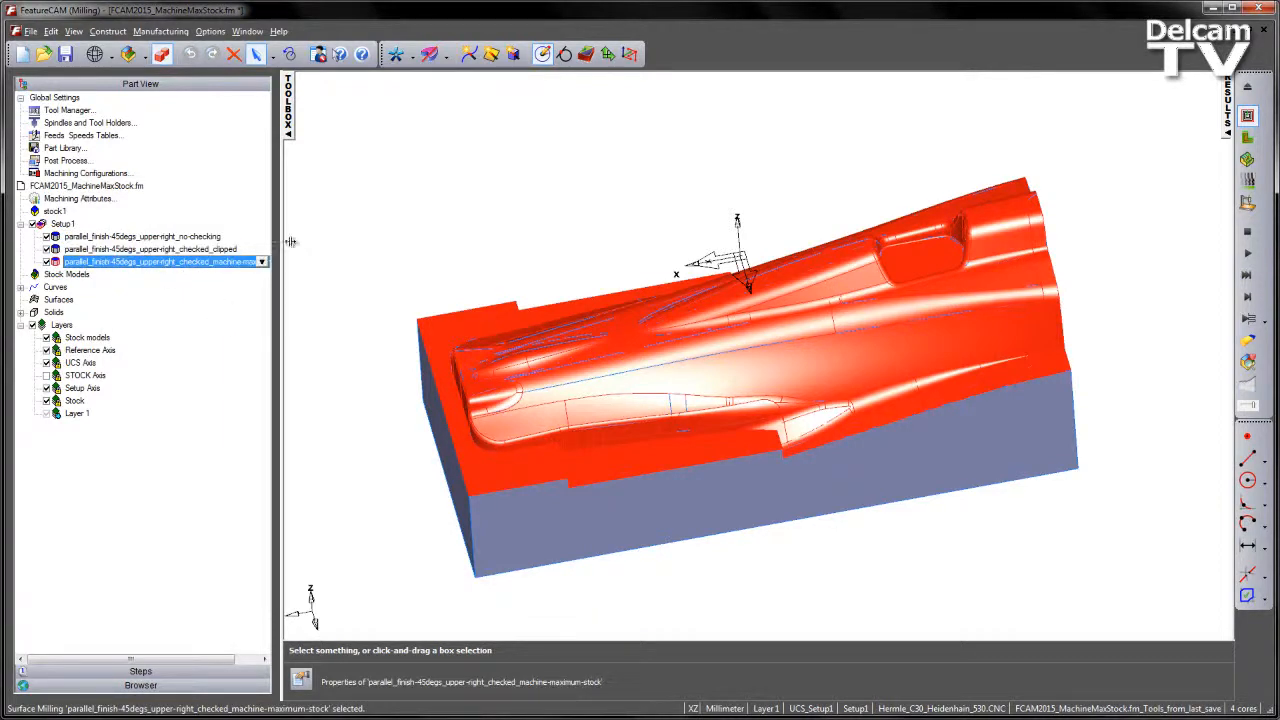
- Deactivate the checked_clipped and machine-maximum-stock parallel finish features so only the no-checking feature is machined
{"action": "left_click", "coordinate": [46, 249]}
{"action": "left_click", "coordinate": [46, 262]}
{"action": "left_click", "coordinate": [105, 237]}
{"action": "left_click", "coordinate": [372, 247]}
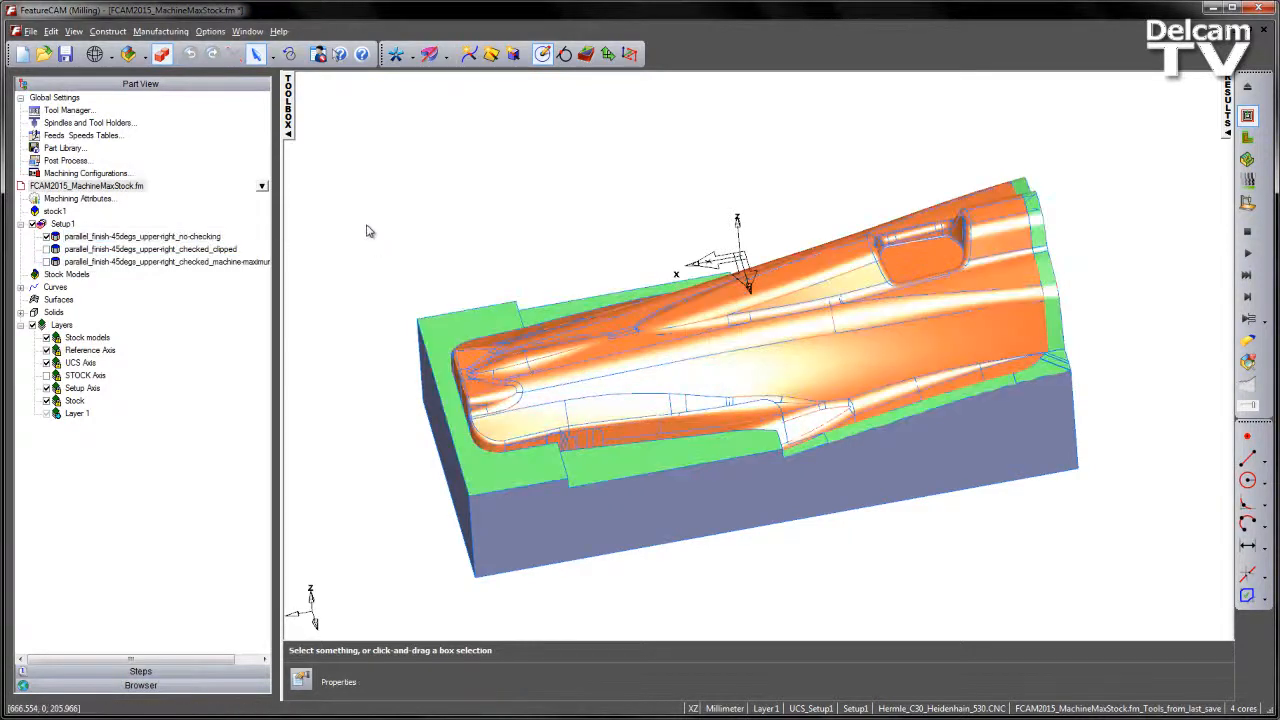
- Review the 2D/3D shaded and general simulation options without changing them
{"action": "left_click", "coordinate": [210, 31]}
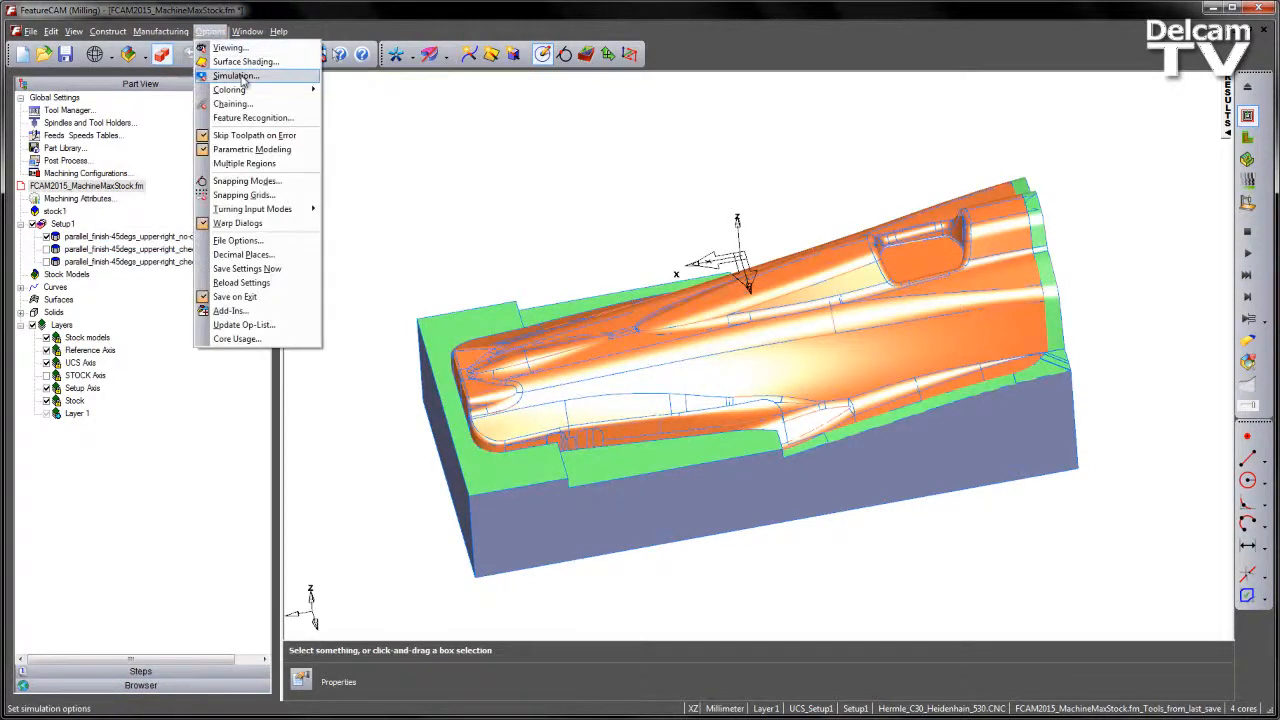
{"action": "left_click", "coordinate": [295, 77]}
{"action": "left_click", "coordinate": [634, 237]}
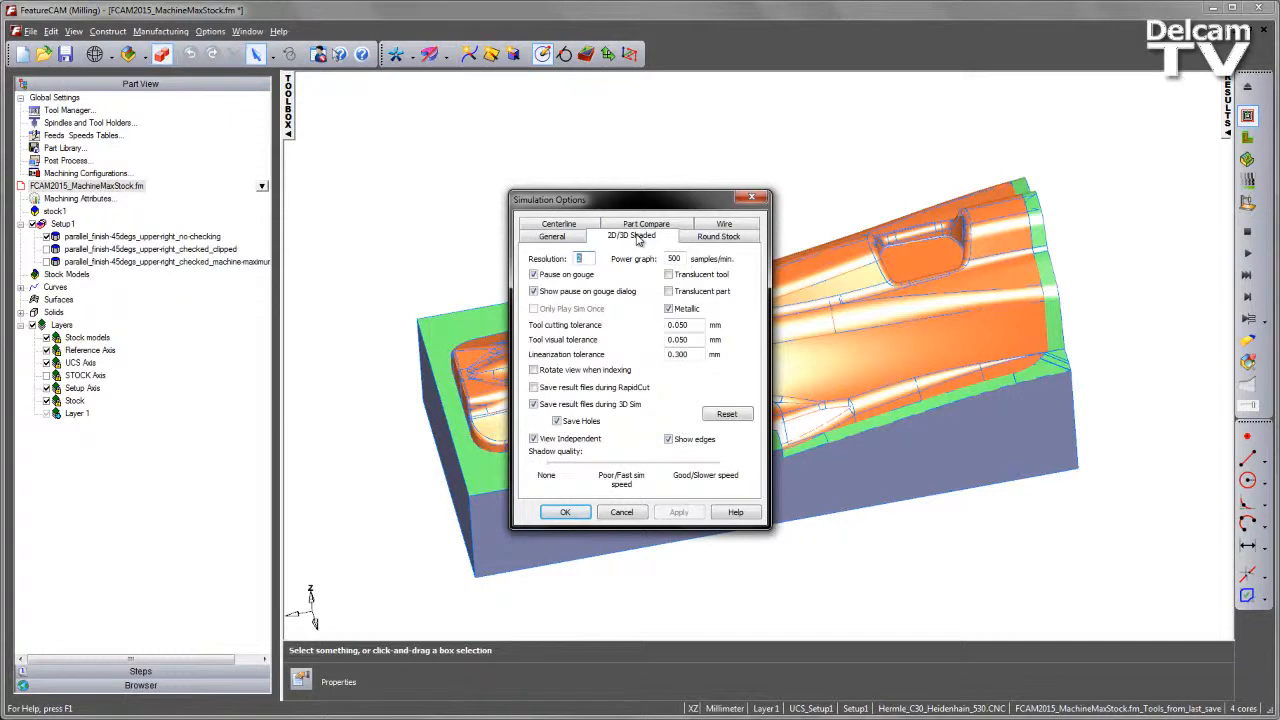
{"action": "left_click", "coordinate": [554, 237]}
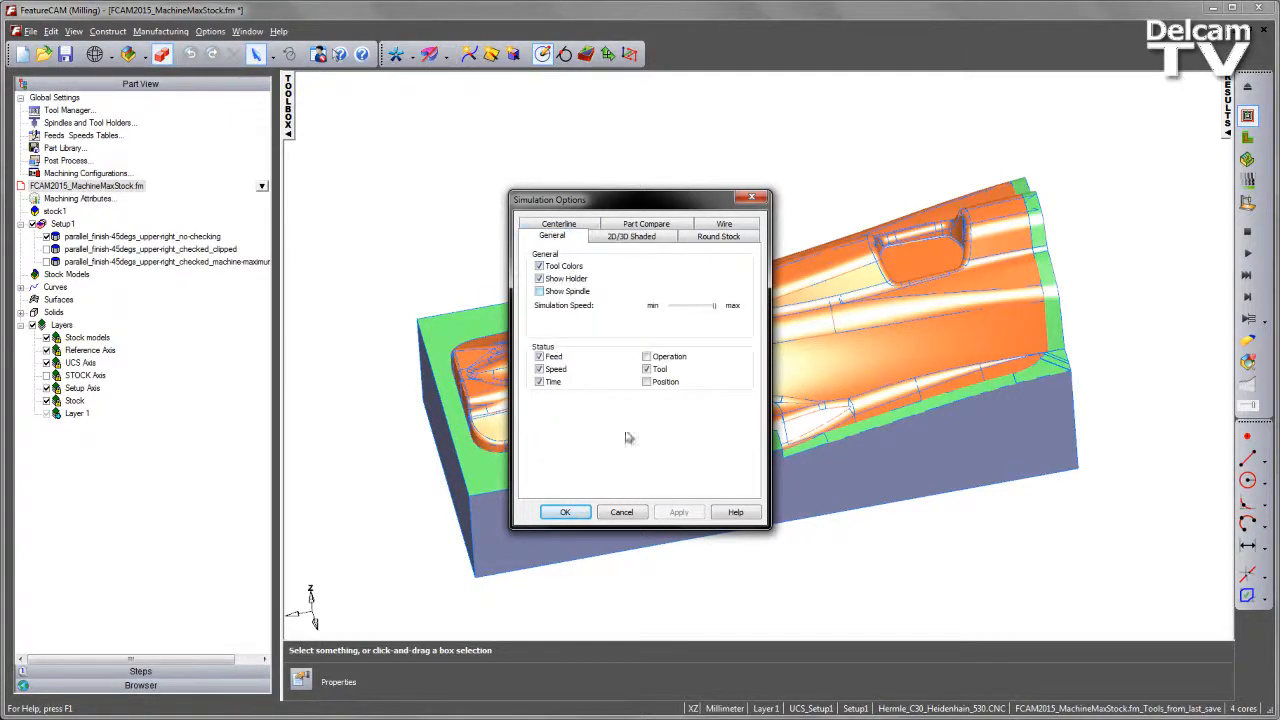
{"action": "left_click", "coordinate": [625, 513]}
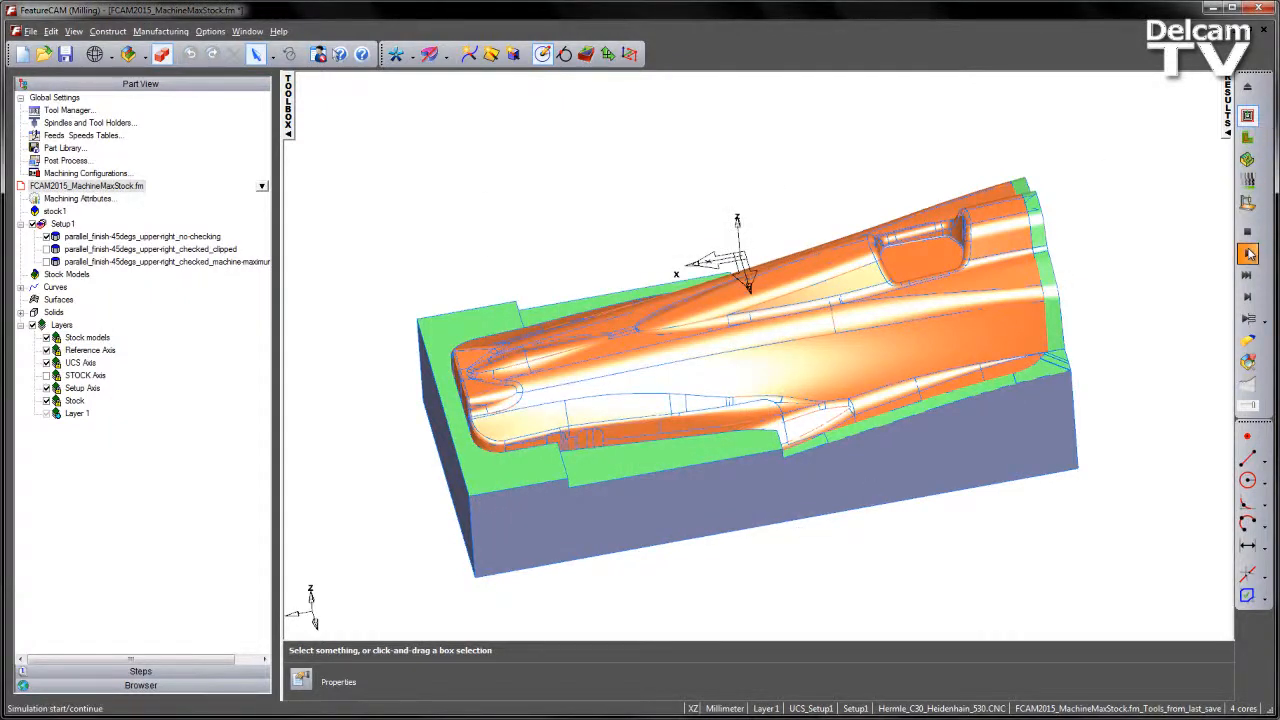
- Run the centerline simulation of the no-checking parallel finish and examine its toolpath around the steep walls and pocket
{"action": "left_click", "coordinate": [1248, 254]}
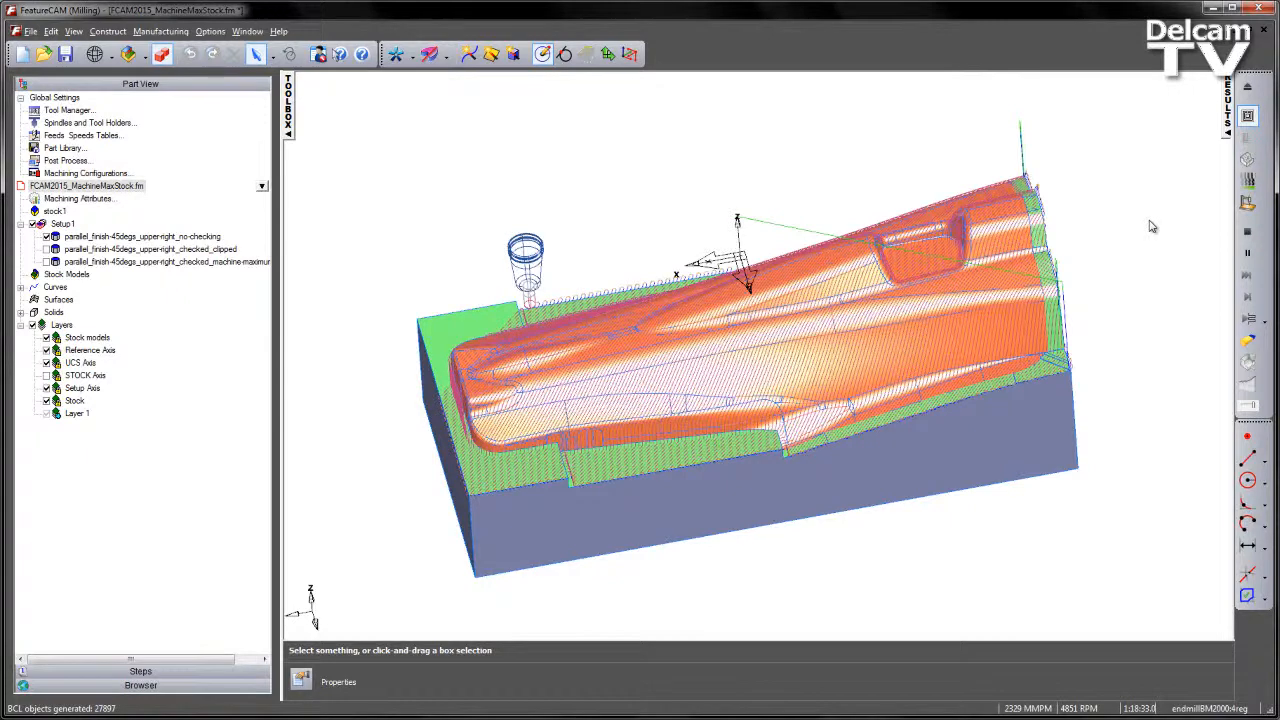
{"action": "middle_click_drag", "start_coordinate": [1157, 352], "coordinate": [705, 376]}
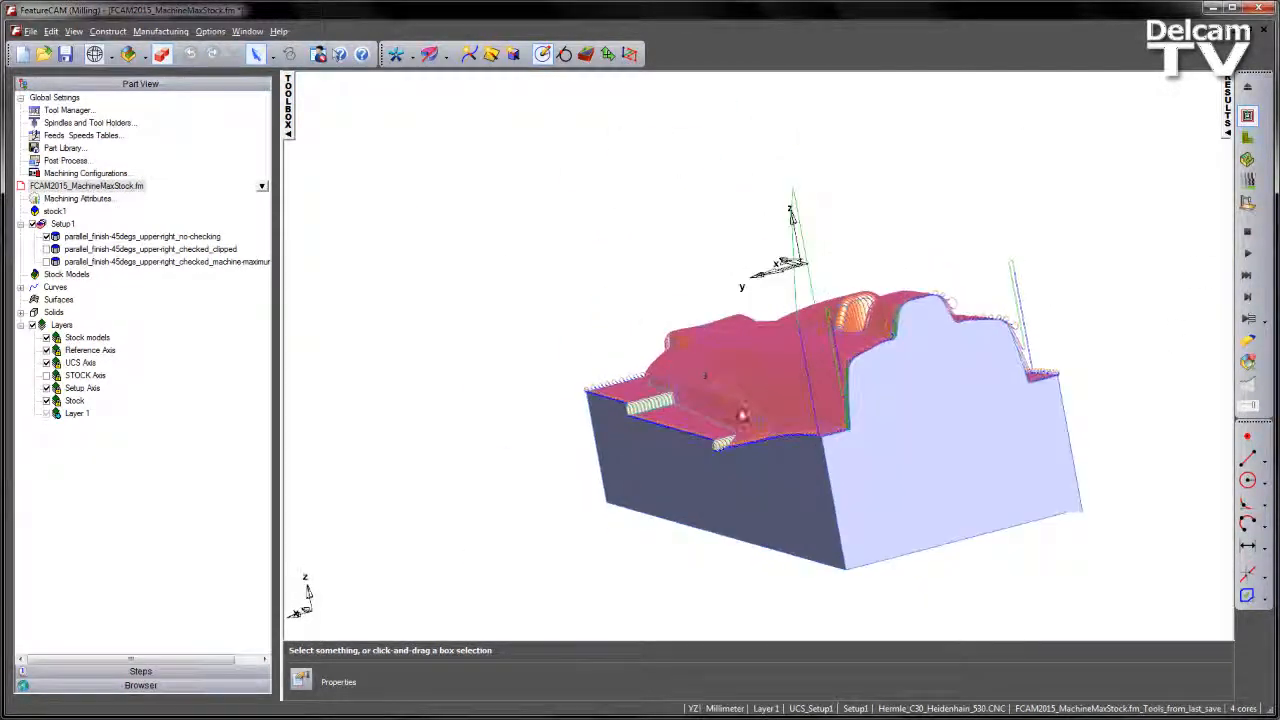
{"action": "scroll", "coordinate": [738, 406], "scroll_direction": "up", "scroll_amount": 6}
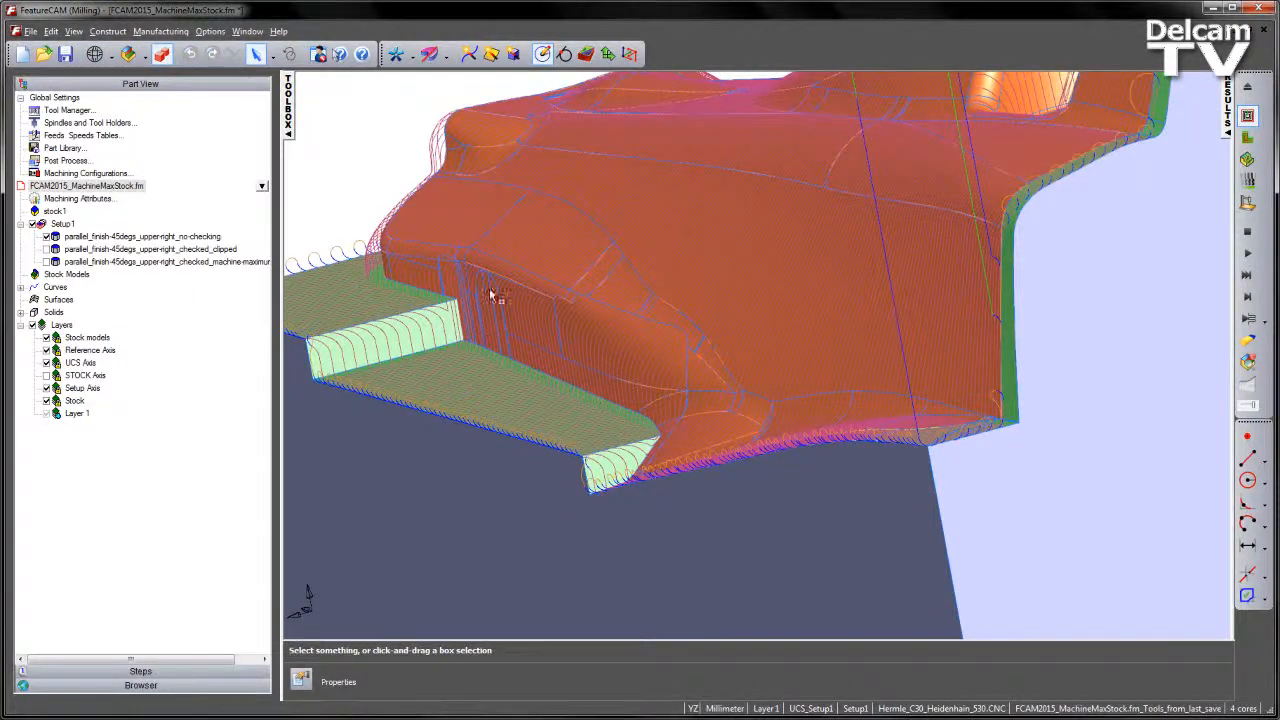
{"action": "mouse_move", "coordinate": [1075, 396]}
{"action": "middle_mouse_down"}
{"action": "mouse_move", "coordinate": [897, 446]}
{"action": "mouse_move", "coordinate": [620, 372]}
{"action": "mouse_move", "coordinate": [968, 395]}
{"action": "mouse_move", "coordinate": [780, 350]}
{"action": "mouse_move", "coordinate": [1017, 354]}
{"action": "mouse_move", "coordinate": [474, 470]}
{"action": "mouse_move", "coordinate": [729, 557]}
{"action": "mouse_move", "coordinate": [443, 120]}
{"action": "mouse_move", "coordinate": [811, 214]}
{"action": "mouse_move", "coordinate": [817, 294]}
{"action": "middle_mouse_up"}
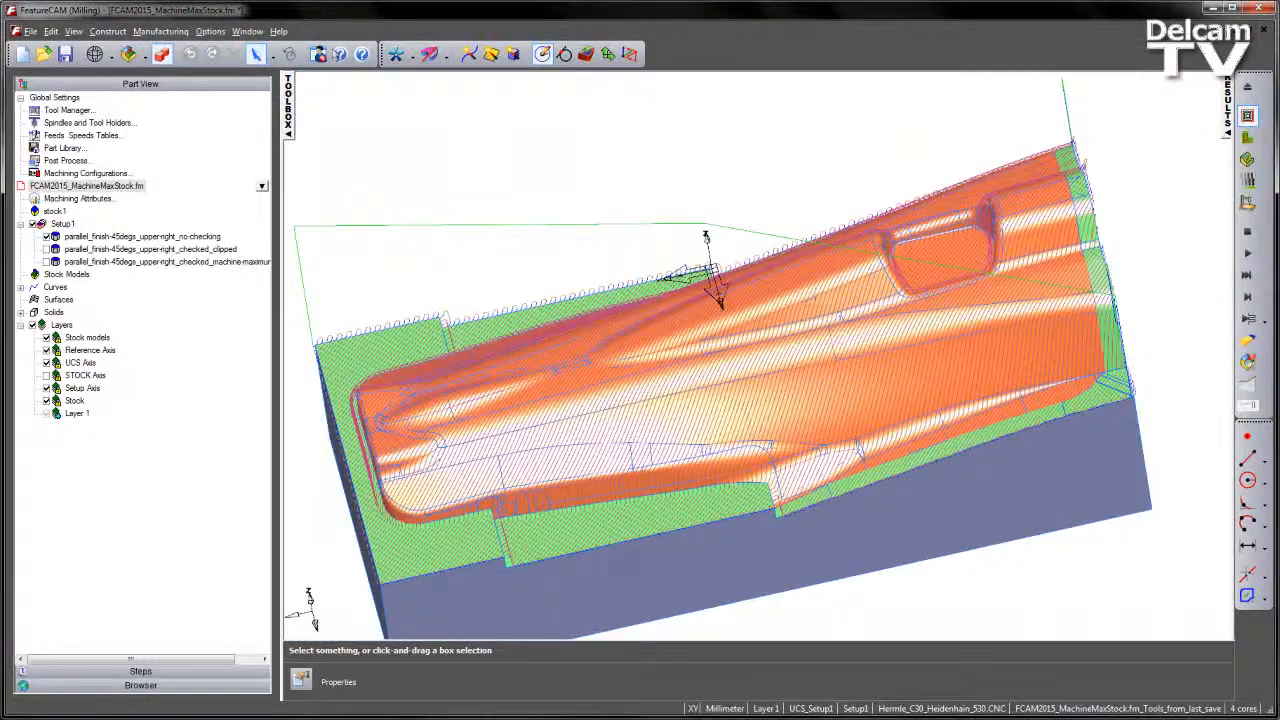
- Run the 3D simulation of the no-checking parallel finish, turning off the pause on gouge and its warning dialog
{"action": "left_click", "coordinate": [1247, 160]}
{"action": "middle_click_drag", "start_coordinate": [937, 360], "coordinate": [964, 335]}
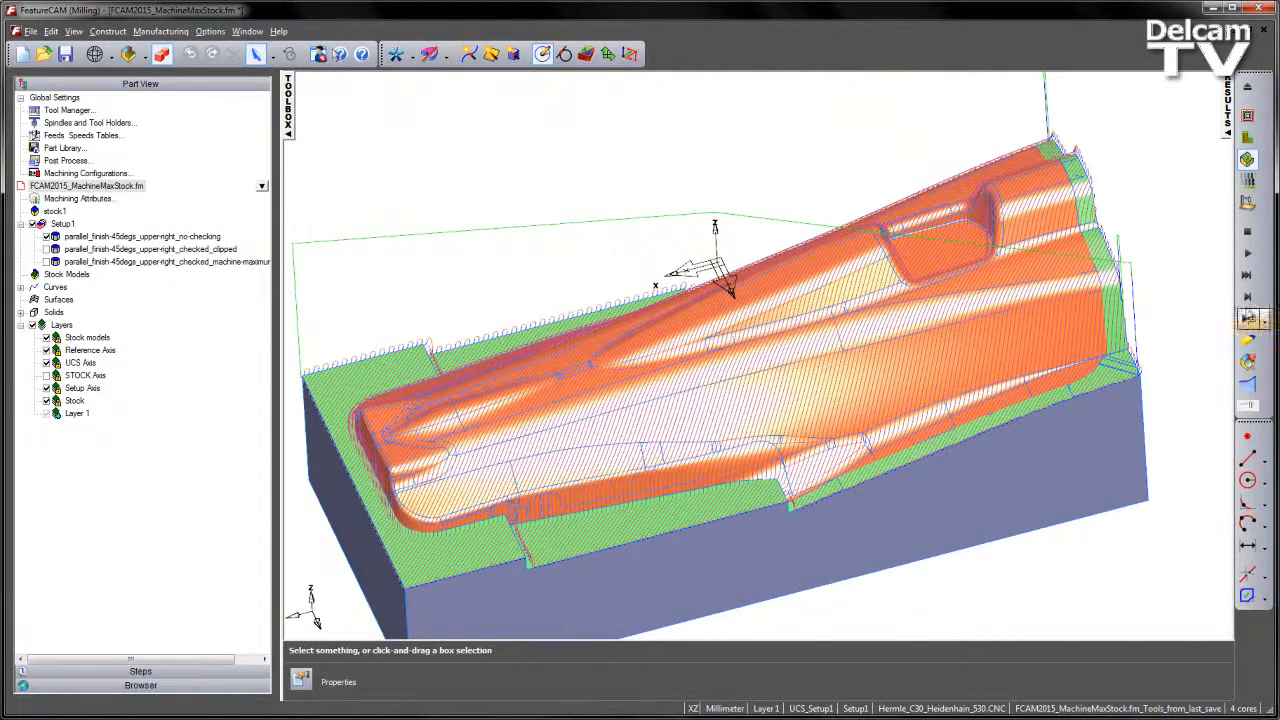
{"action": "left_click", "coordinate": [1248, 256]}
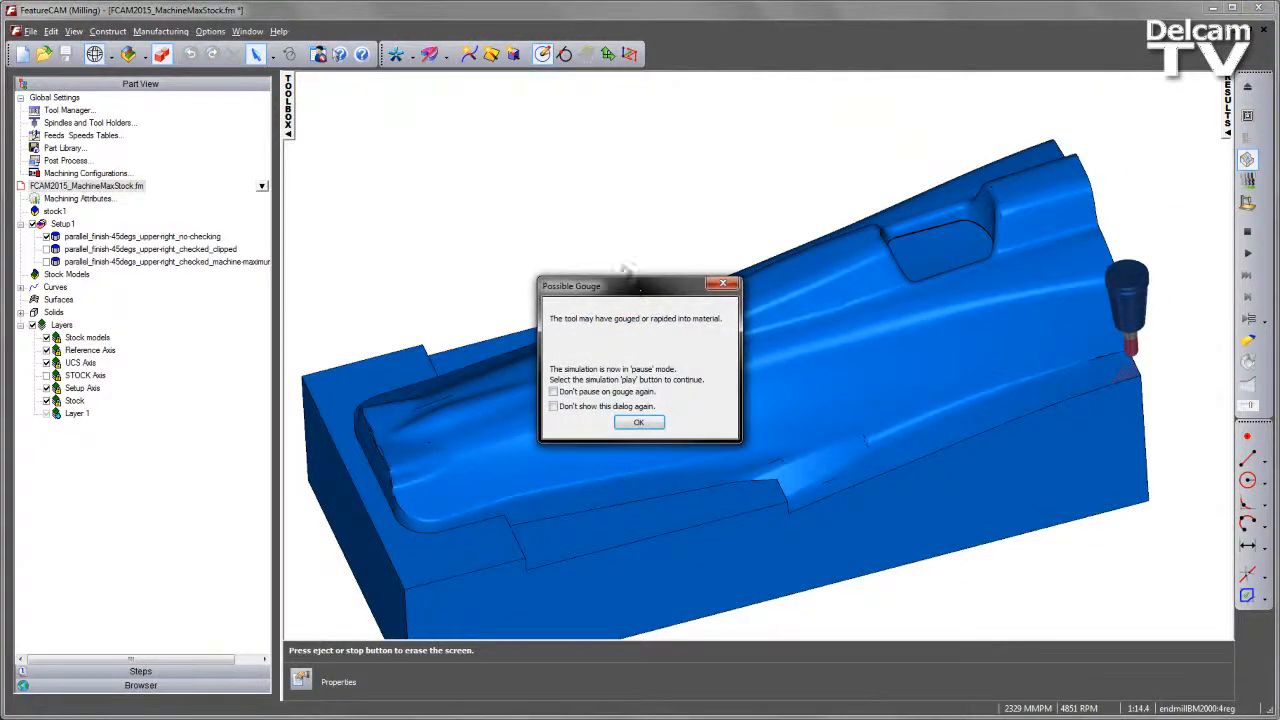
{"action": "left_click", "coordinate": [583, 409]}
{"action": "left_click", "coordinate": [651, 423]}
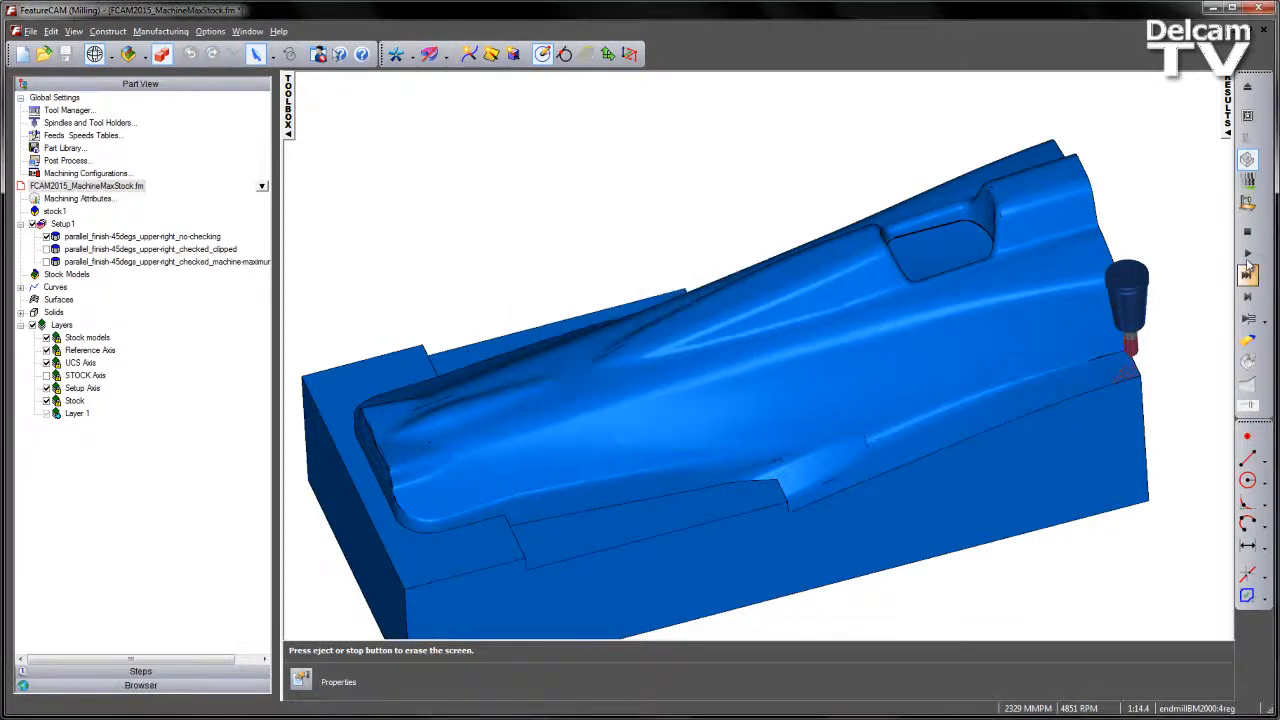
{"action": "left_click", "coordinate": [1248, 232]}
{"action": "left_click", "coordinate": [1248, 255]}
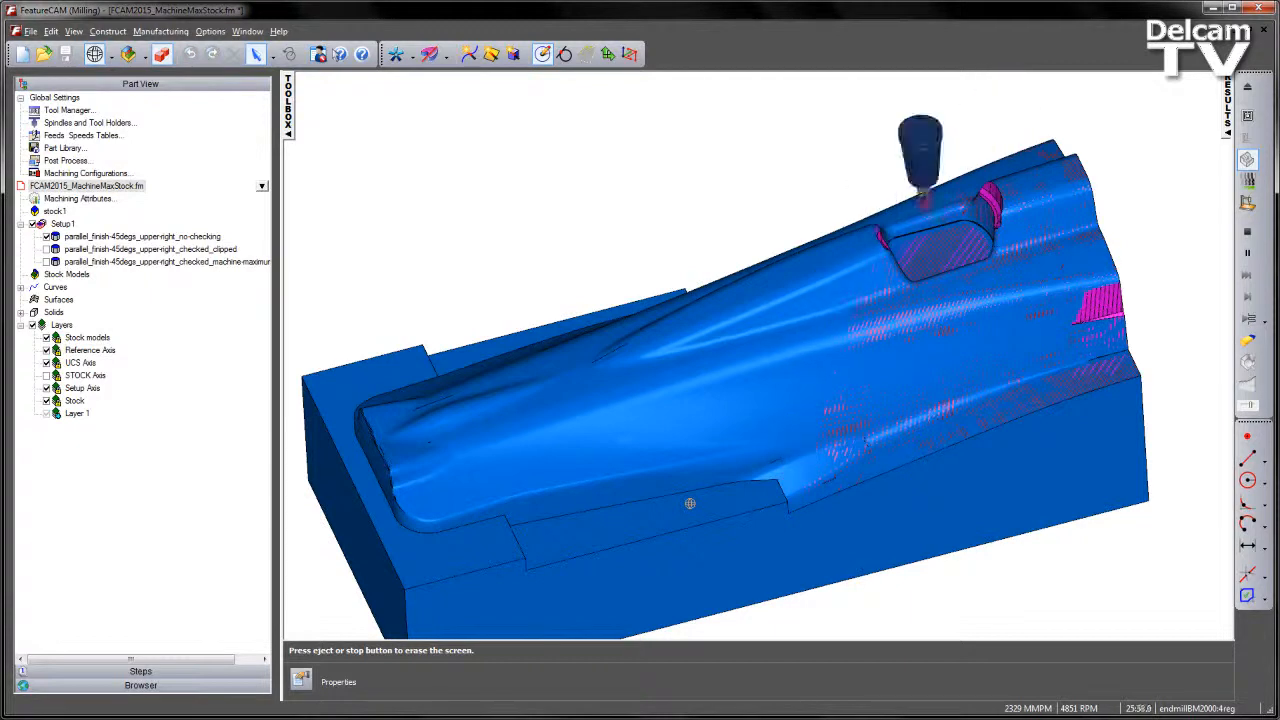
- Stop the simulation and activate the checked_clipped parallel finish feature in place of the no-checking one
{"action": "left_click", "coordinate": [1247, 231]}
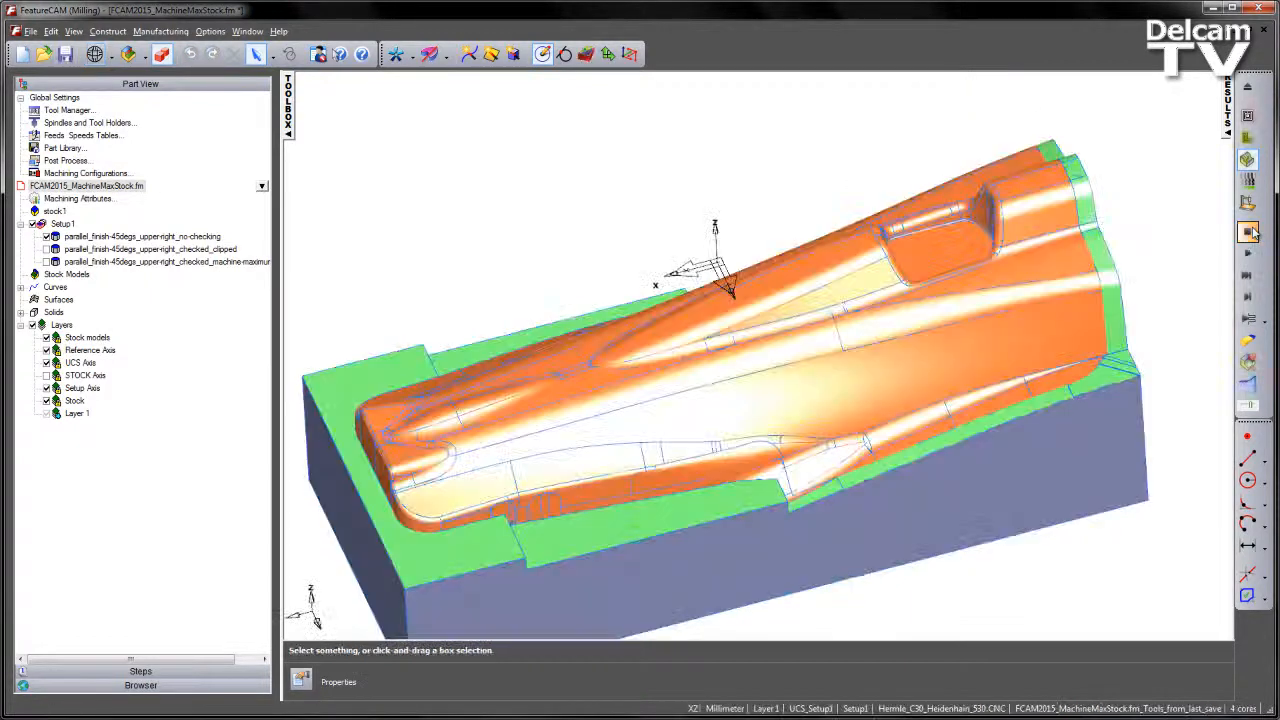
{"action": "scroll", "coordinate": [837, 128], "scroll_direction": "down", "scroll_amount": 3}
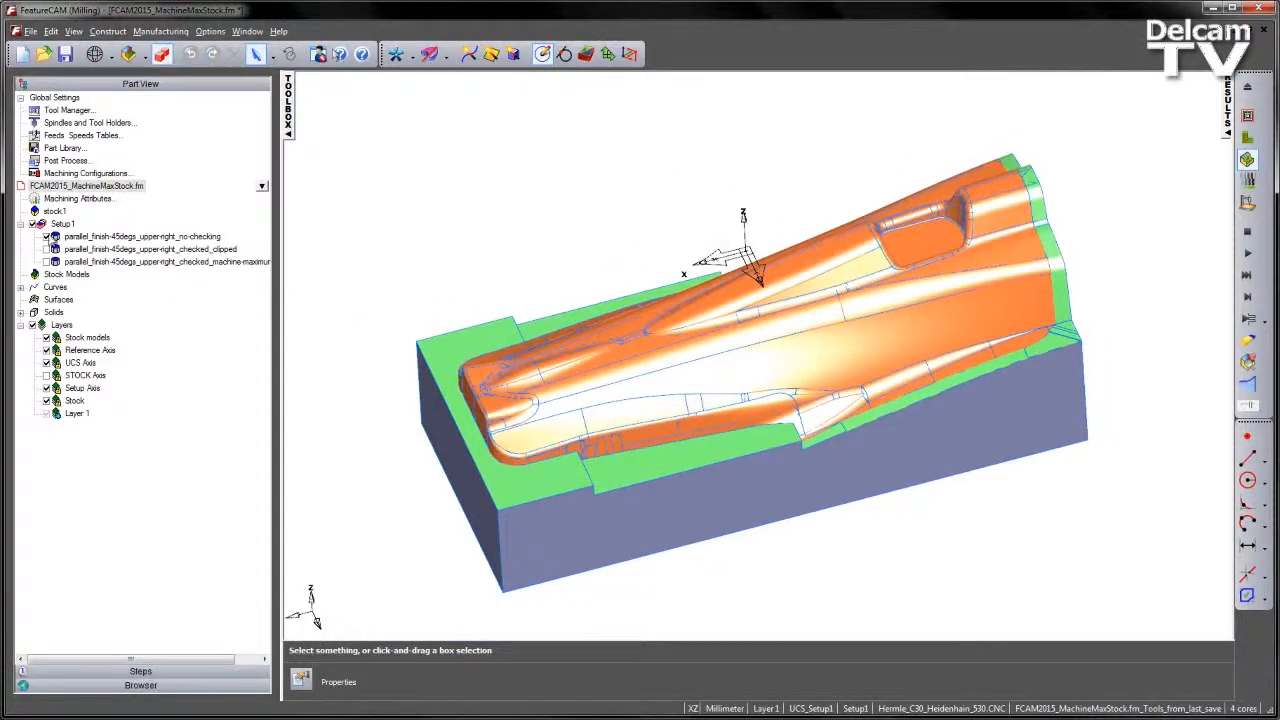
{"action": "left_click", "coordinate": [56, 238]}
{"action": "left_click", "coordinate": [130, 250]}
- Review the checked_clipped feature's parallel strategy, holder collision clipping option and the finish1 tool and milling attributes
{"action": "double_click", "coordinate": [130, 250]}
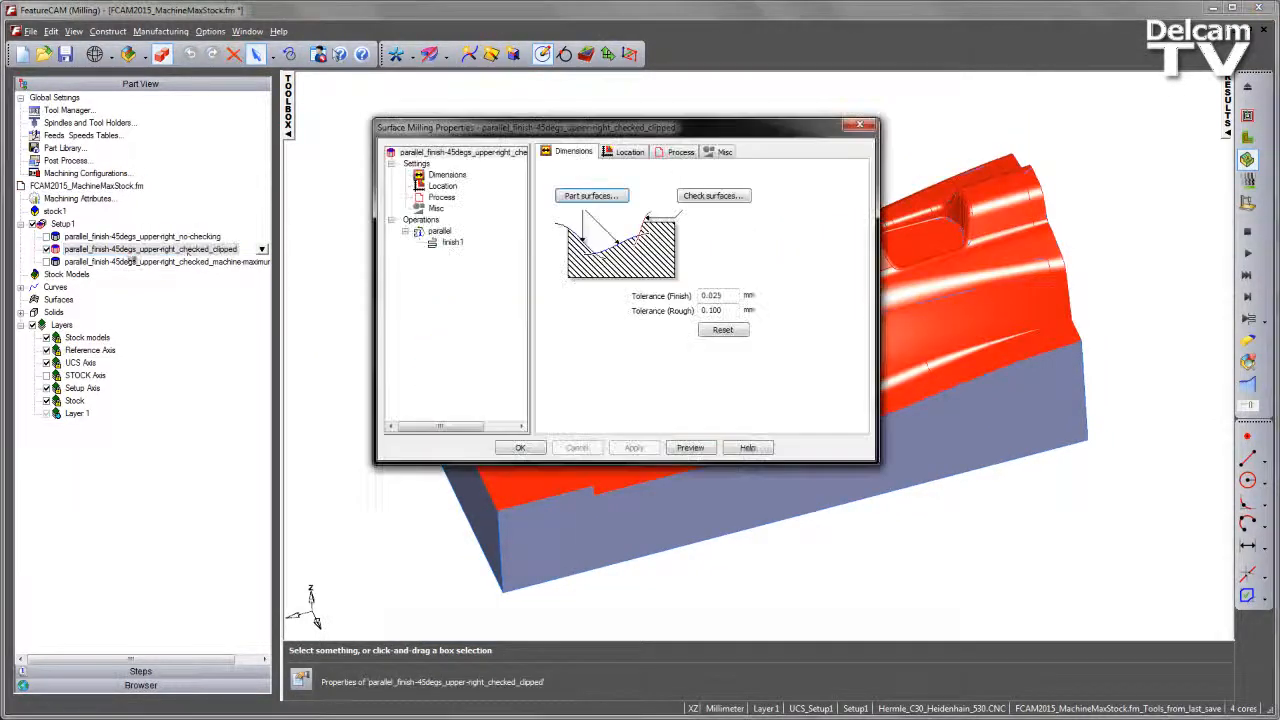
{"action": "left_click", "coordinate": [441, 231]}
{"action": "left_click_drag", "start_coordinate": [612, 135], "coordinate": [335, 80]}
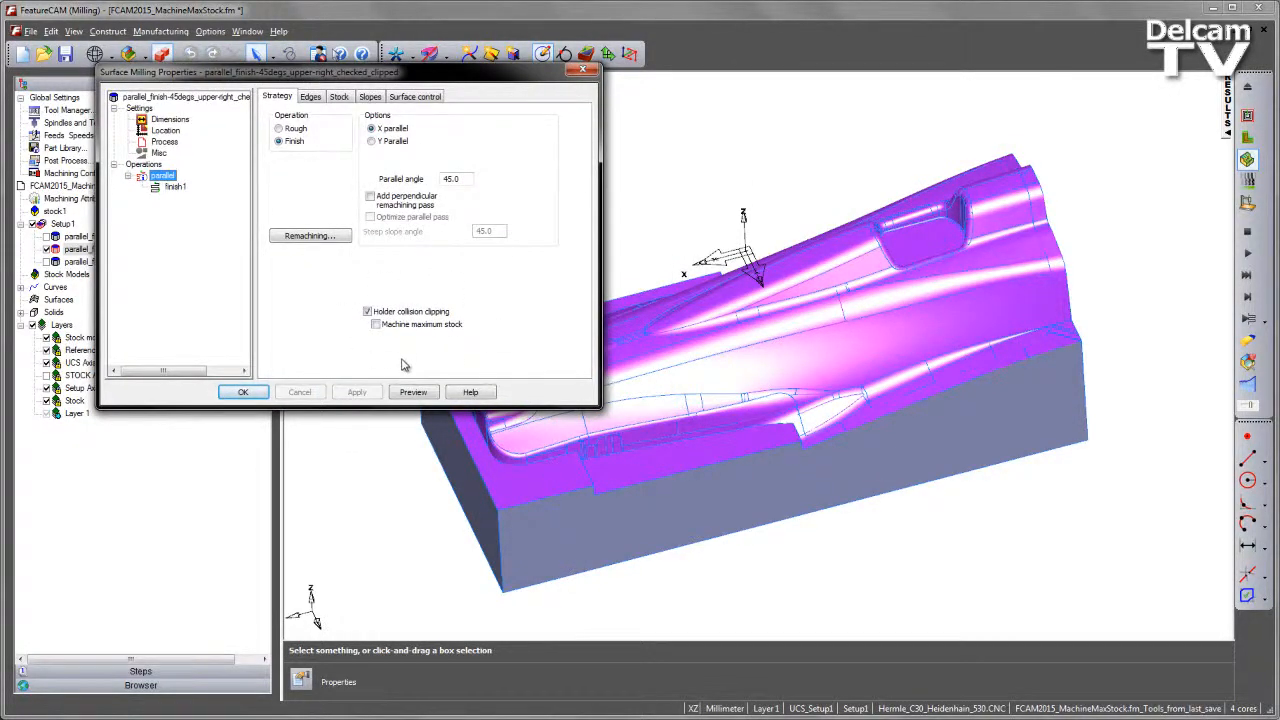
{"action": "left_click", "coordinate": [172, 187]}
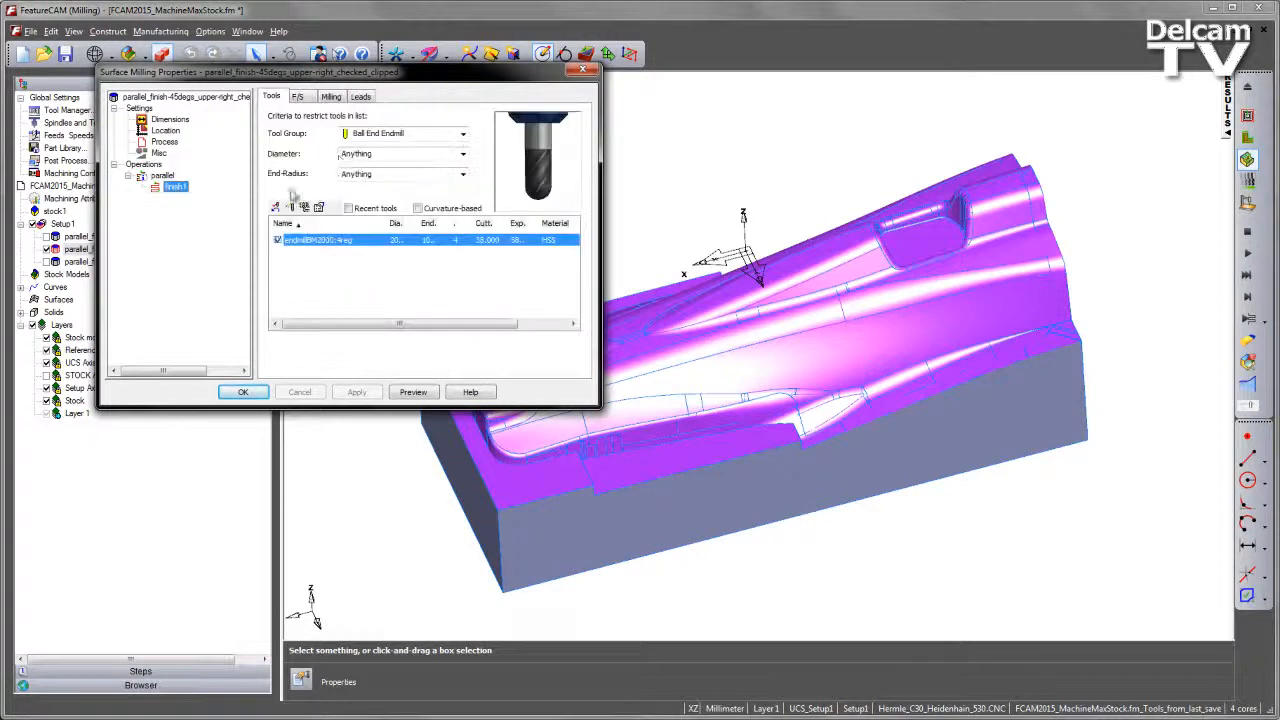
{"action": "left_click", "coordinate": [336, 99]}
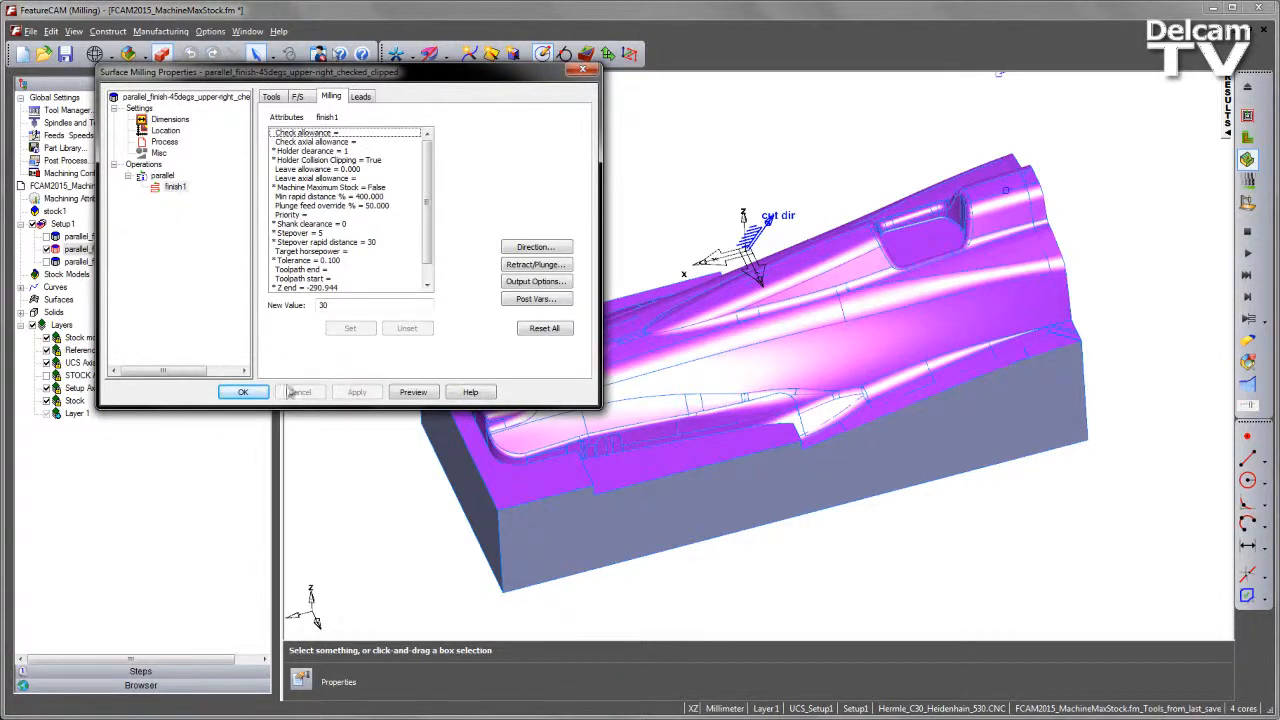
{"action": "left_click", "coordinate": [243, 392]}
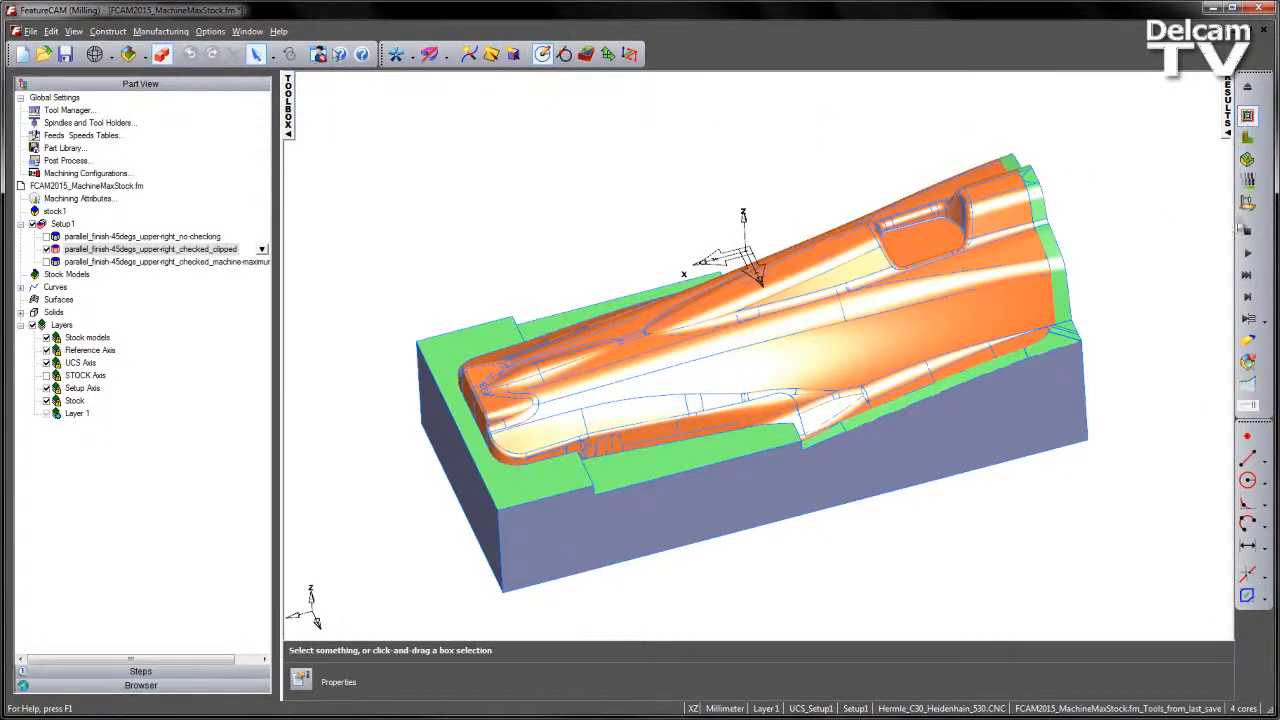
- Run the centerline simulation of the clipped parallel finish and examine where its toolpath is clipped and retracted, ending the simulation
{"action": "left_click", "coordinate": [1247, 253]}
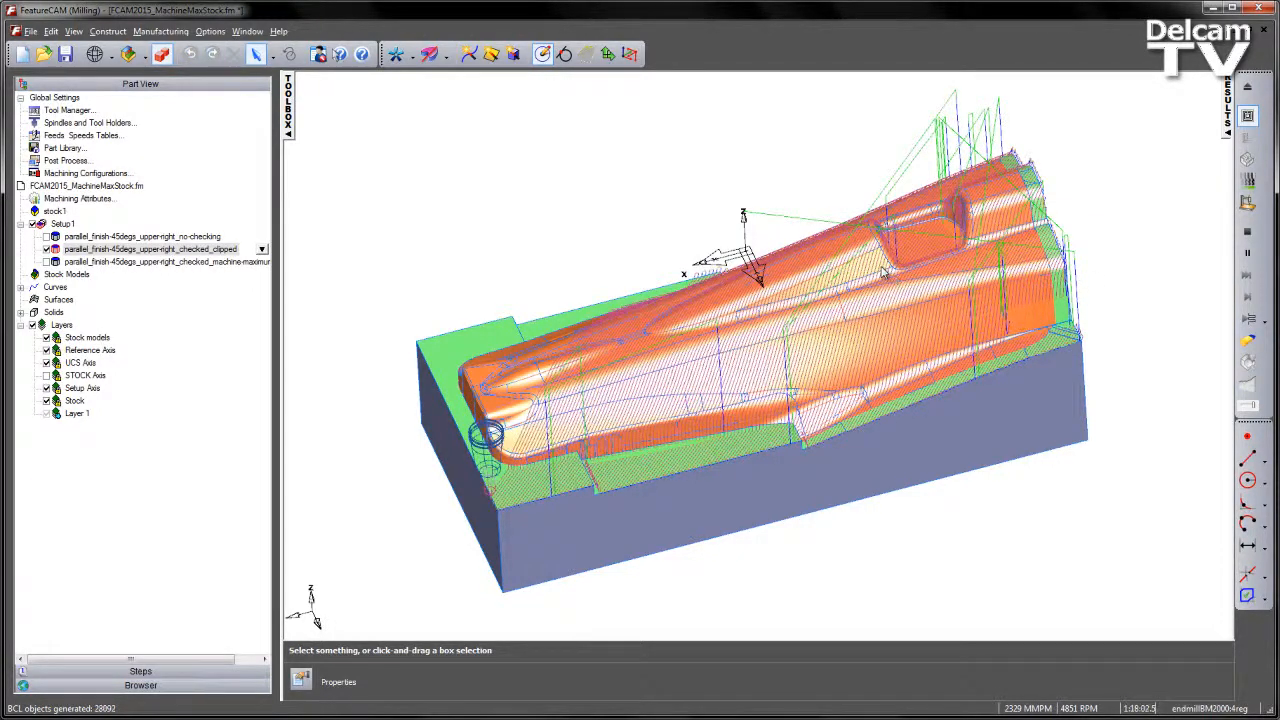
{"action": "middle_click_drag", "start_coordinate": [768, 395], "coordinate": [735, 370]}
{"action": "scroll", "coordinate": [731, 365], "scroll_direction": "up", "scroll_amount": 5}
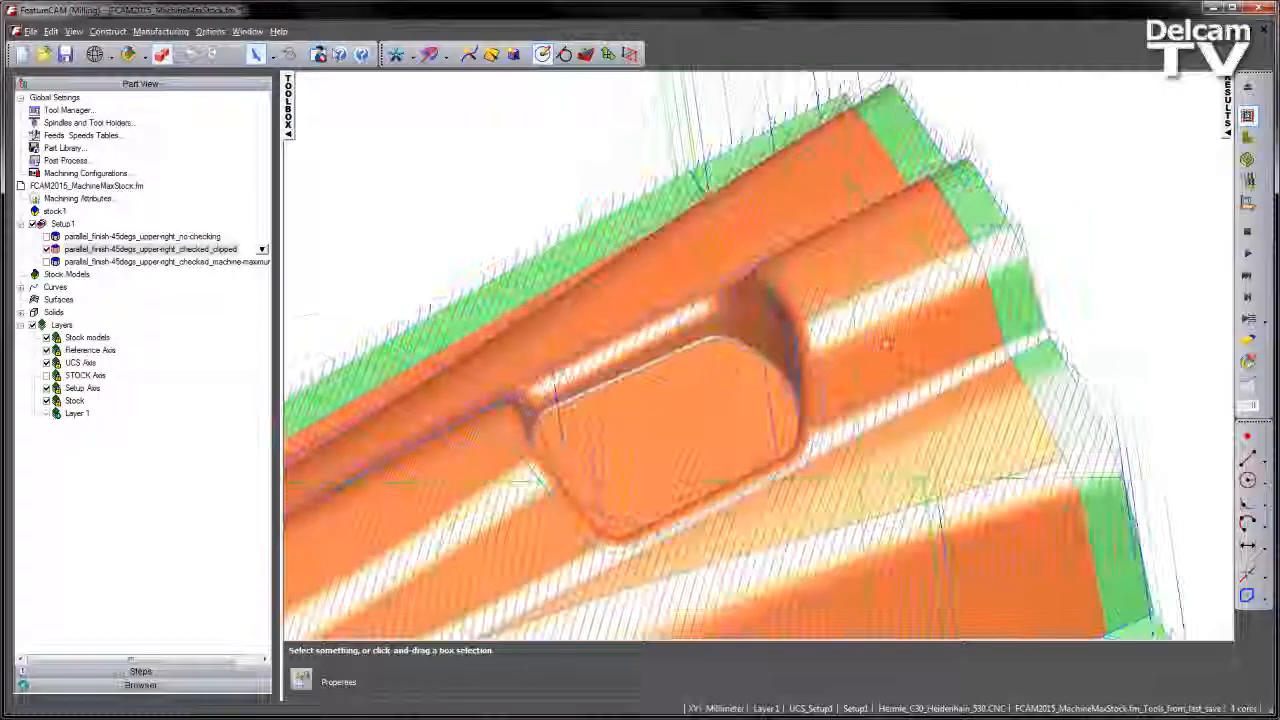
{"action": "middle_click_drag", "start_coordinate": [797, 460], "coordinate": [685, 187], "text": "shift"}
{"action": "middle_click_drag", "start_coordinate": [1051, 306], "coordinate": [1042, 252], "text": "shift"}
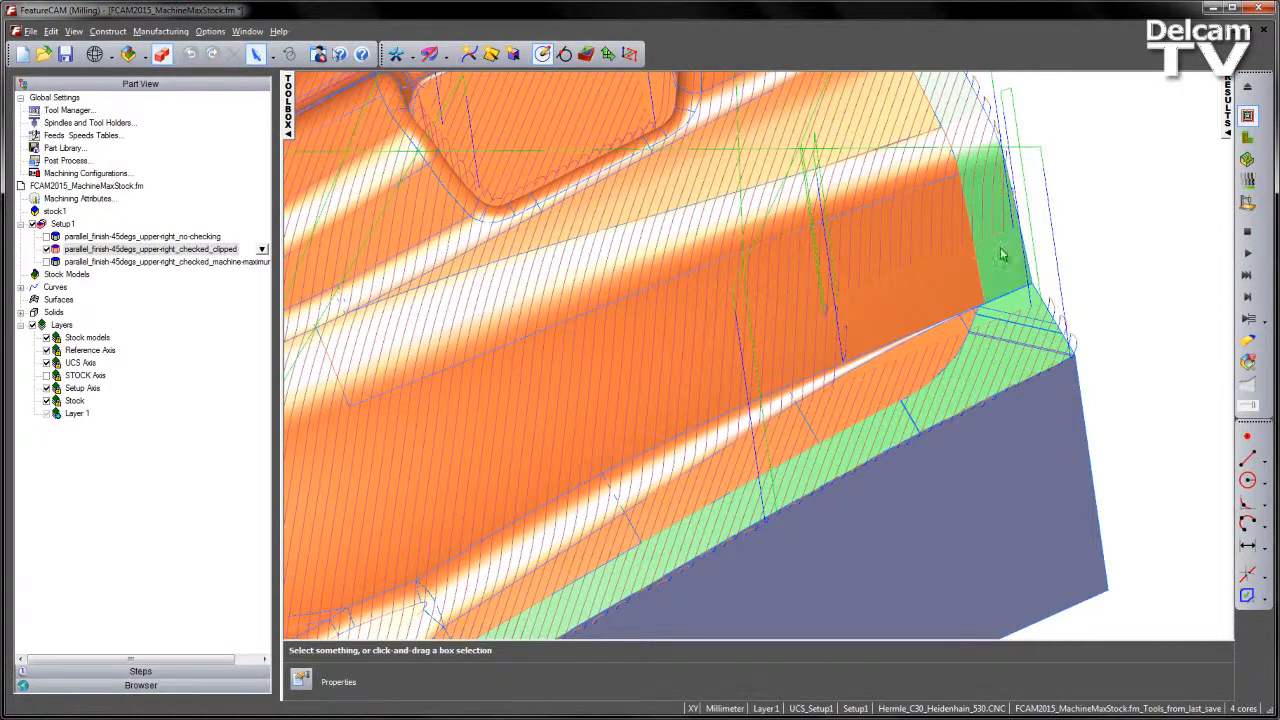
{"action": "middle_click_drag", "start_coordinate": [800, 324], "coordinate": [815, 345]}
{"action": "middle_click_drag", "start_coordinate": [1062, 262], "coordinate": [843, 258]}
{"action": "scroll", "coordinate": [879, 266], "scroll_direction": "down", "scroll_amount": 2}
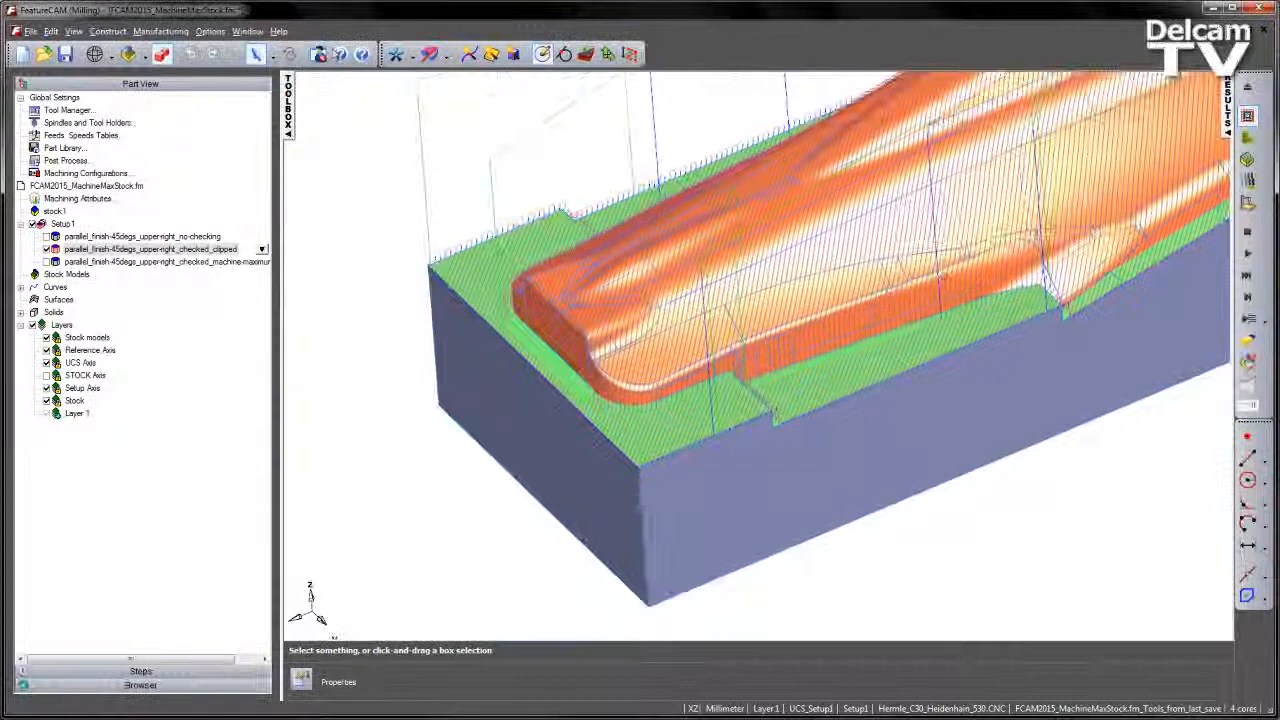
{"action": "middle_click_drag", "start_coordinate": [1018, 244], "coordinate": [893, 306], "text": "shift"}
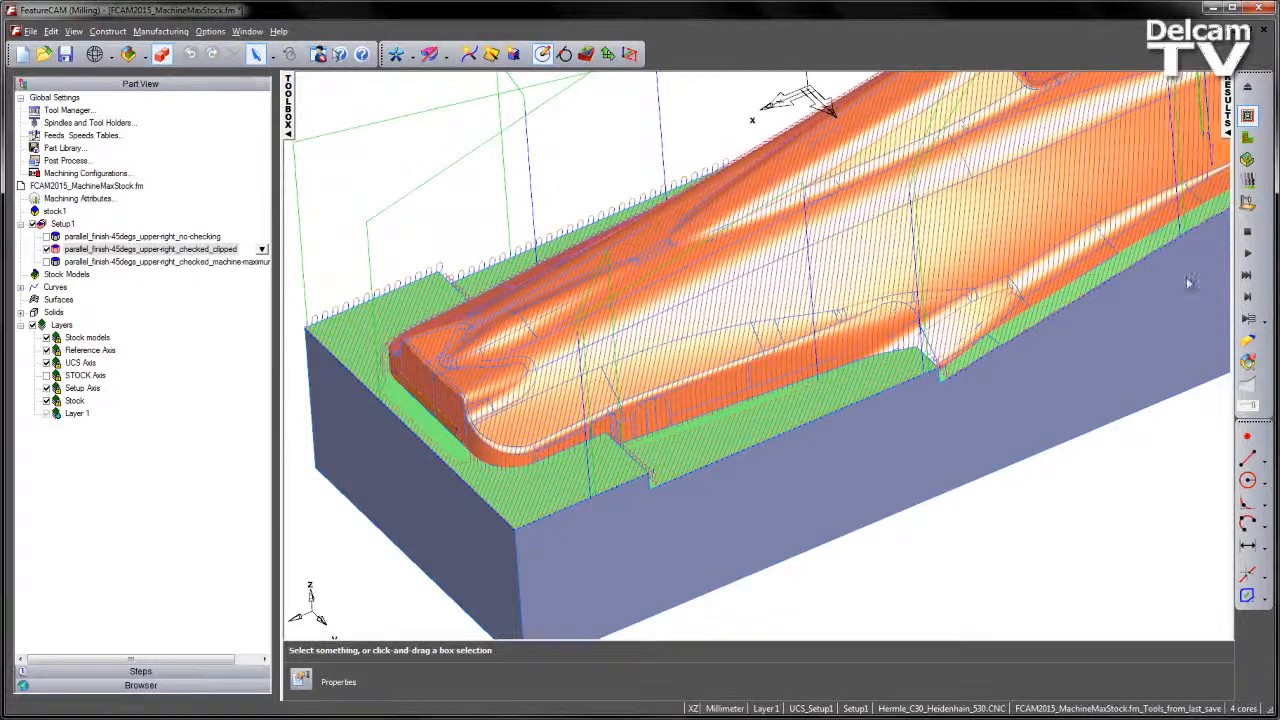
{"action": "left_click", "coordinate": [1247, 232]}
- Check the gouge pause settings in the 2D/3D shaded simulation options and apply them
{"action": "scroll", "coordinate": [1100, 260], "scroll_direction": "down", "scroll_amount": 4}
{"action": "middle_click_drag", "start_coordinate": [1104, 226], "coordinate": [1062, 287], "text": "shift"}
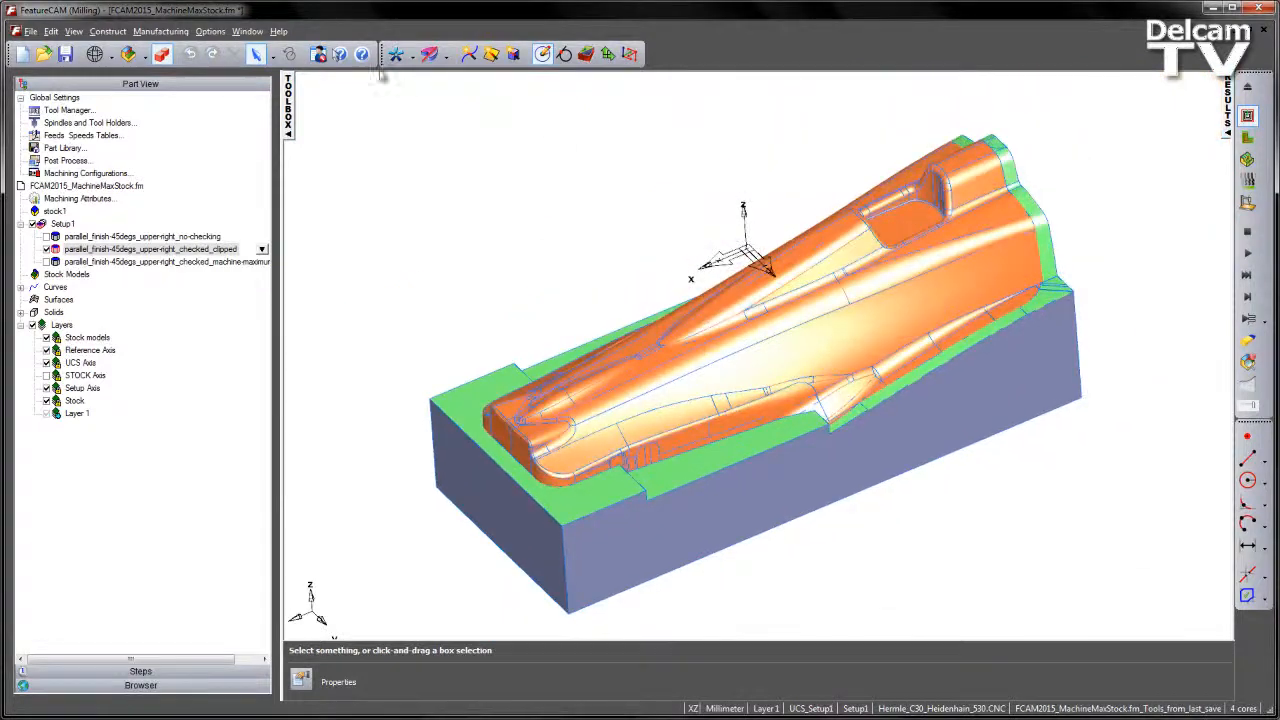
{"action": "left_click", "coordinate": [210, 31]}
{"action": "left_click", "coordinate": [235, 75]}
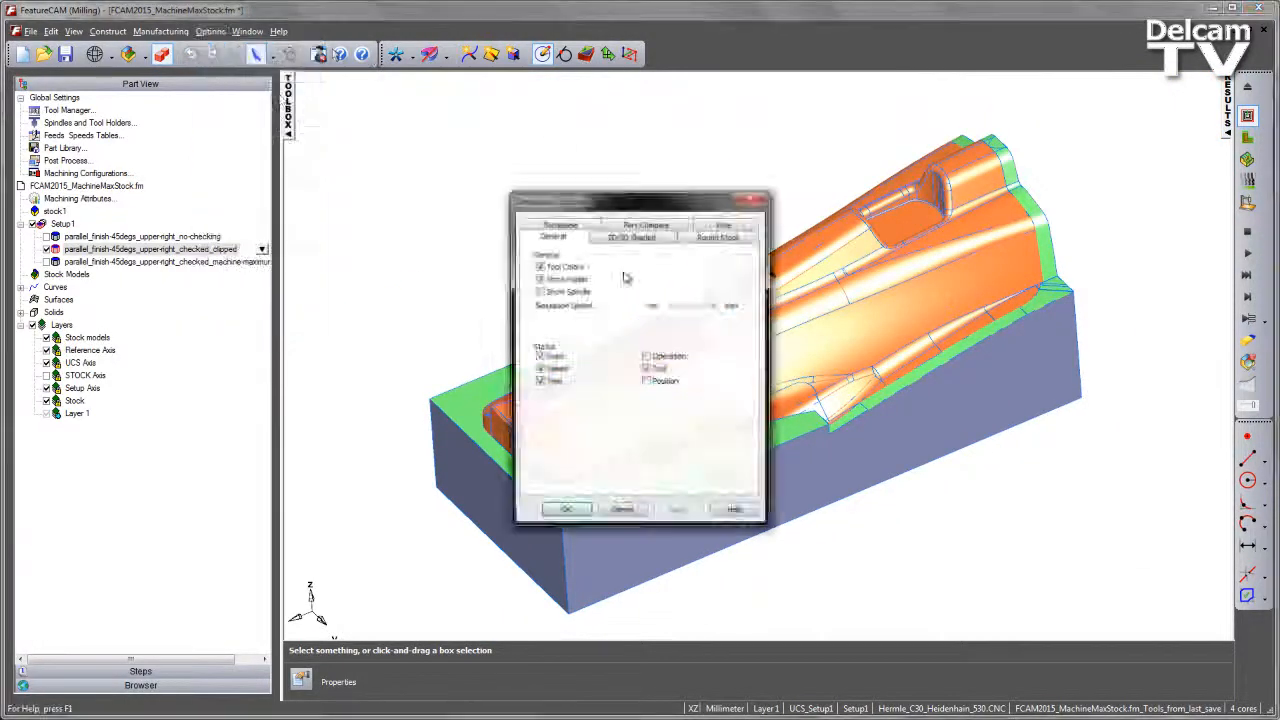
{"action": "left_click", "coordinate": [607, 240]}
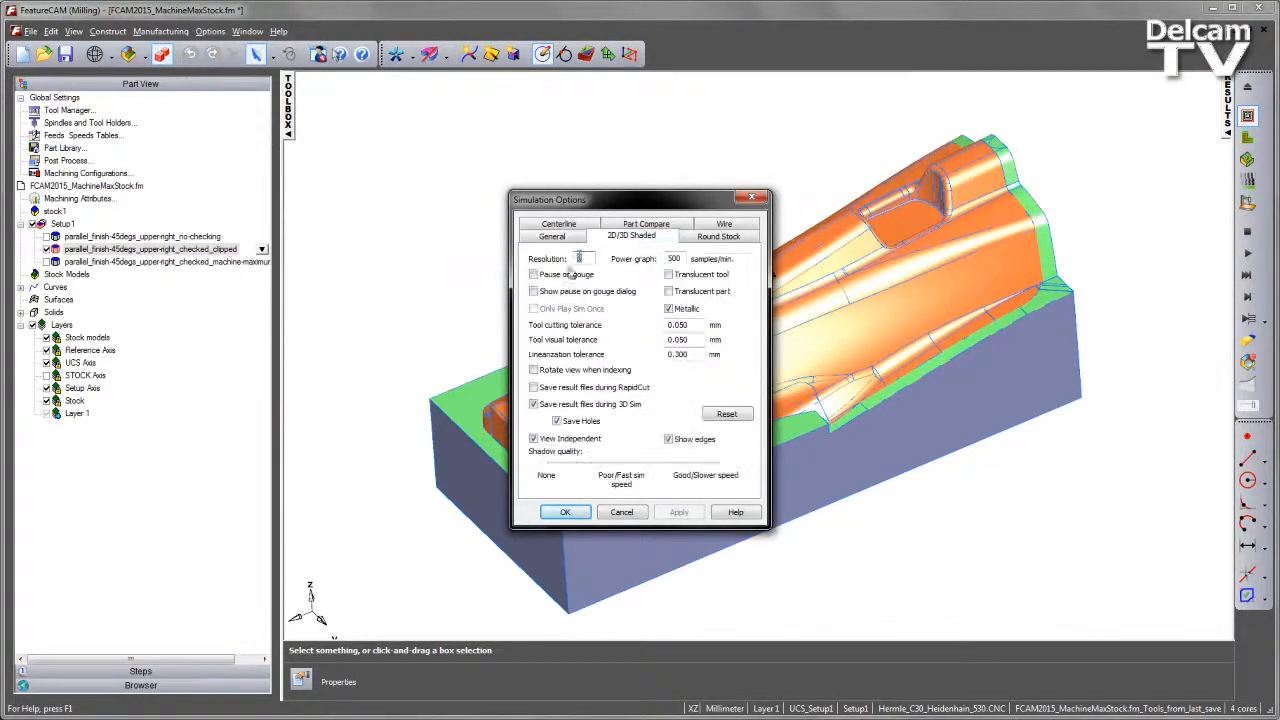
{"action": "left_click", "coordinate": [687, 518]}
{"action": "left_click", "coordinate": [570, 515]}
{"action": "middle_click_drag", "start_coordinate": [1141, 362], "coordinate": [1103, 249]}
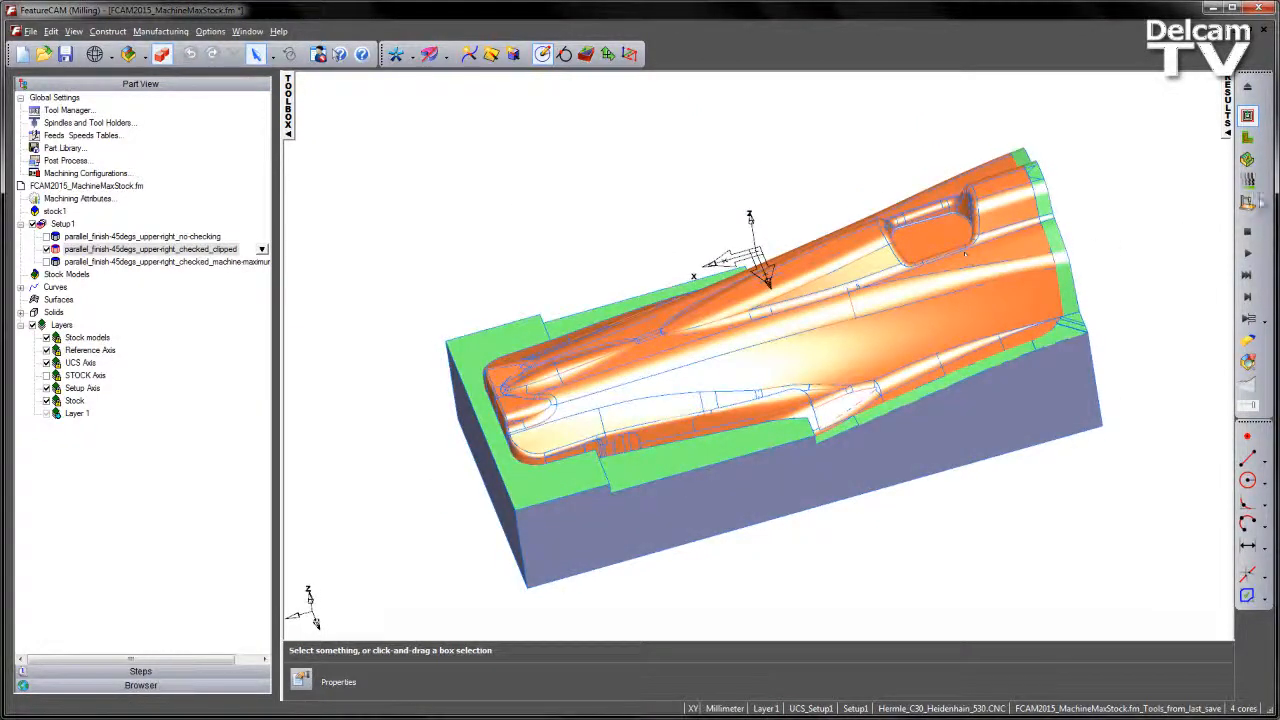
- Run the 3D simulation of the clipped parallel finish feature
{"action": "left_click", "coordinate": [1247, 159]}
{"action": "left_click", "coordinate": [1247, 253]}
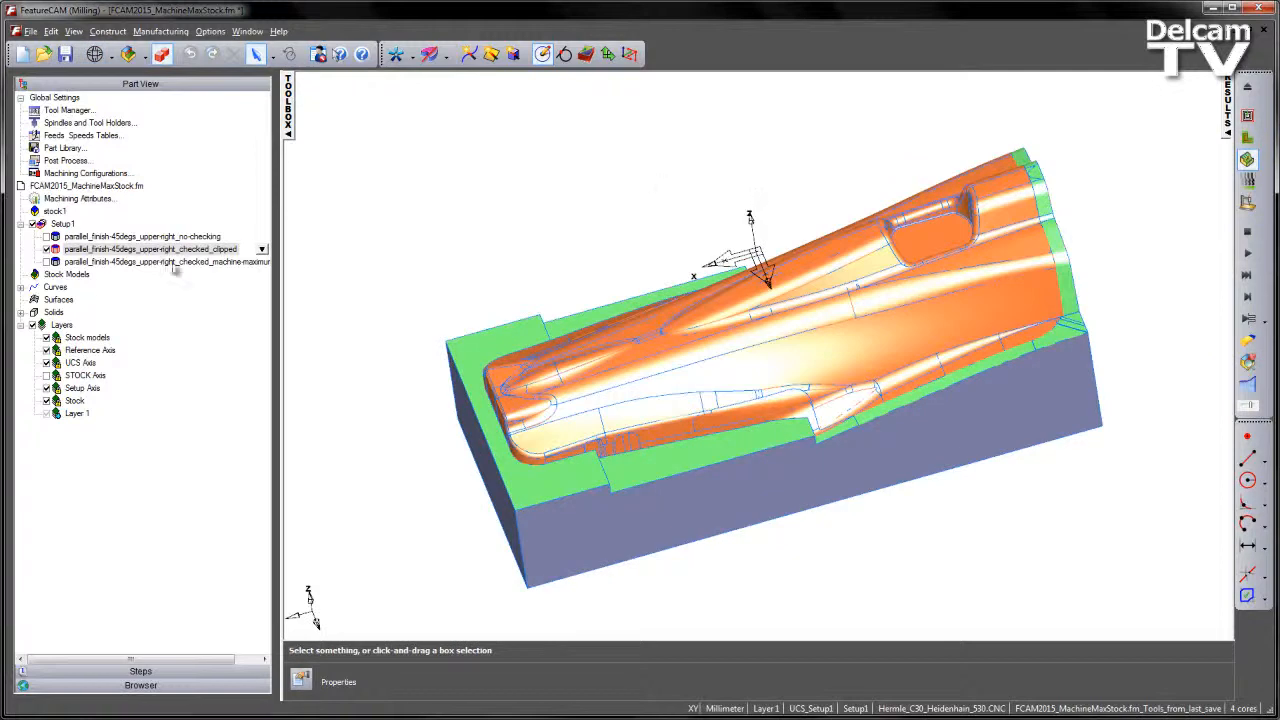
- Activate the machine-maximum-stock parallel finish in place of the clipped one and review its parallel strategy, holder collision clipping and Machine maximum stock options
{"action": "left_click", "coordinate": [47, 250]}
{"action": "left_click", "coordinate": [47, 262]}
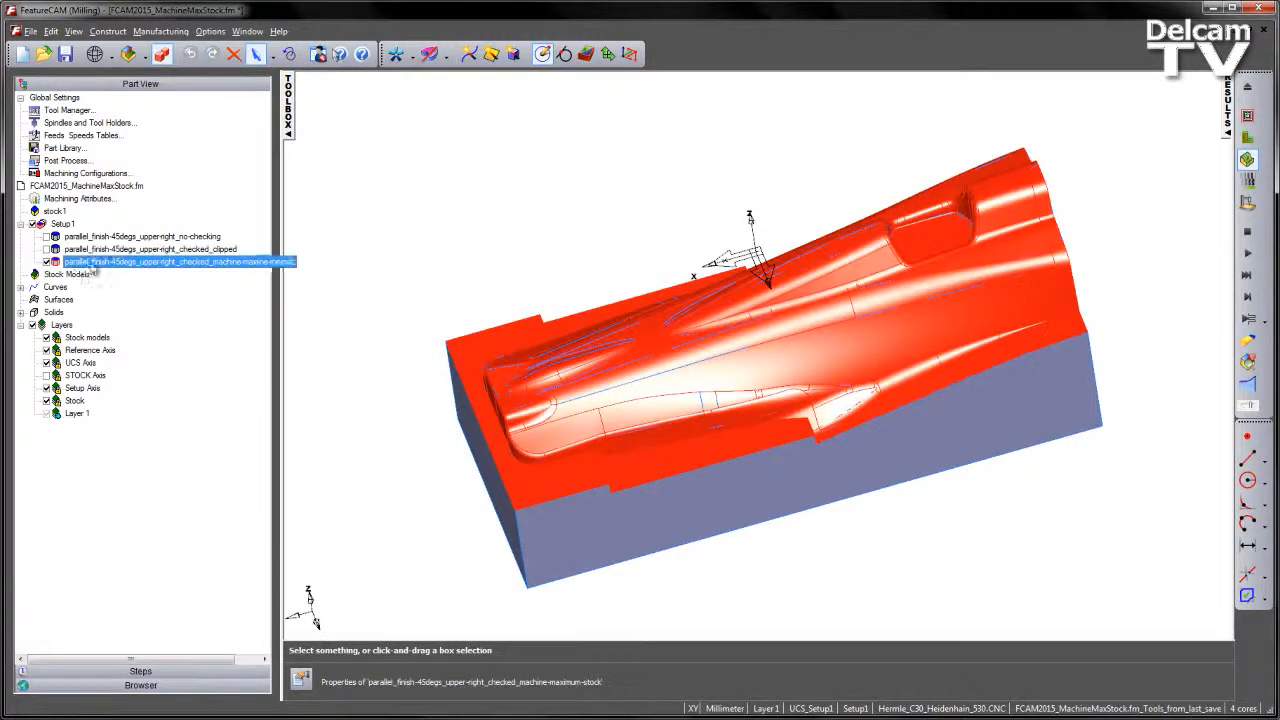
{"action": "double_click", "coordinate": [94, 263]}
{"action": "left_click", "coordinate": [163, 177]}
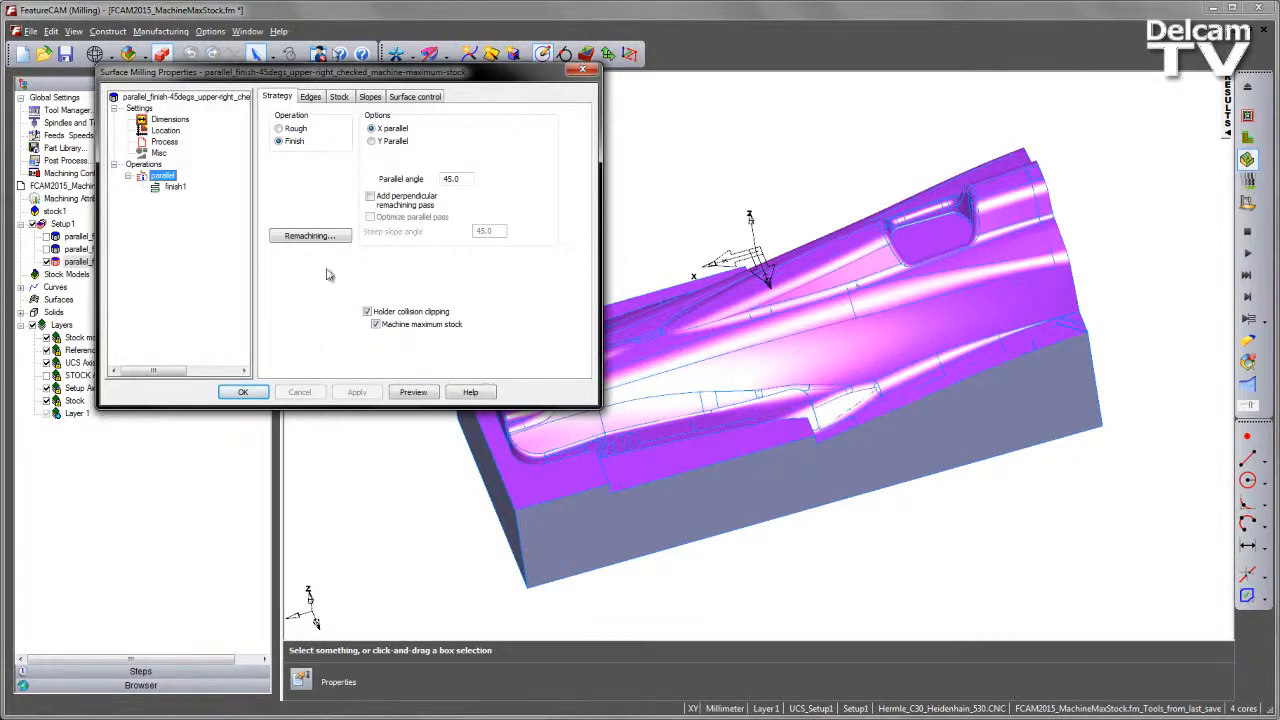
{"action": "left_click", "coordinate": [257, 392]}
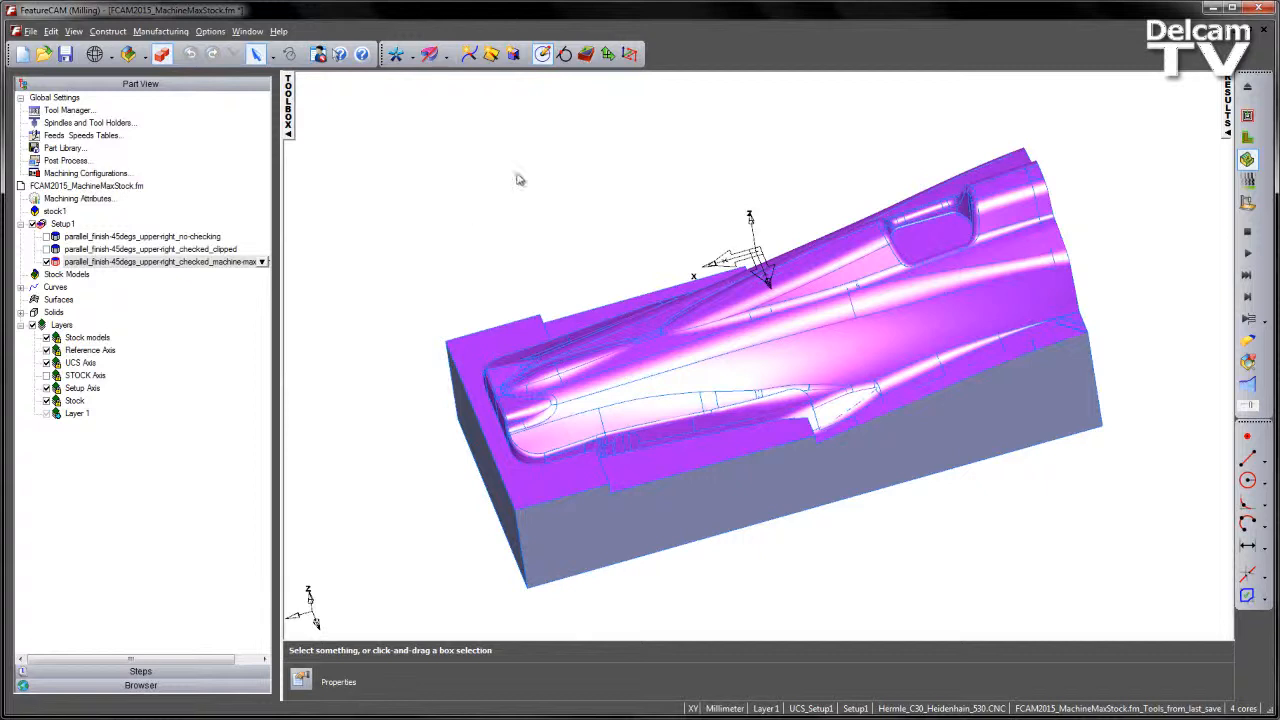
- Run the centerline simulation of the machine-maximum-stock parallel finish and examine the offset passes and arc links along the steep outer edge
{"action": "left_click", "coordinate": [430, 53]}
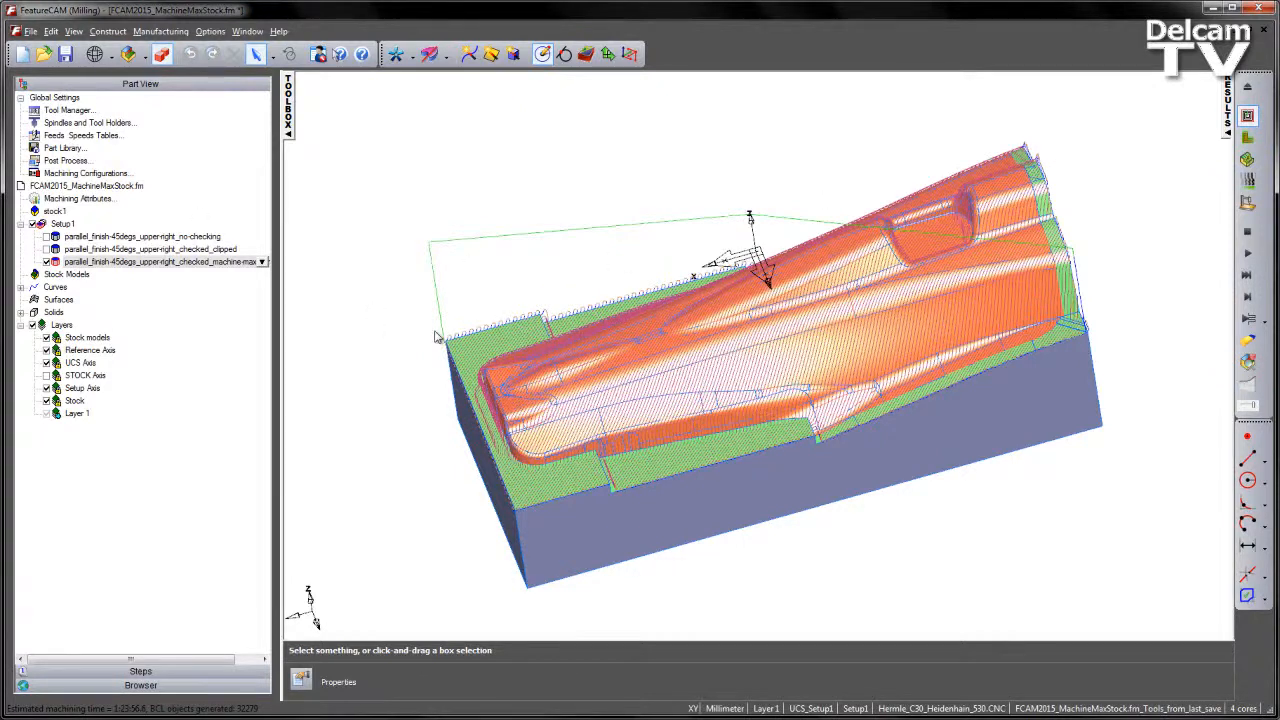
{"action": "middle_click_drag", "start_coordinate": [983, 377], "coordinate": [1118, 244]}
{"action": "middle_click_drag", "start_coordinate": [905, 312], "coordinate": [1034, 255]}
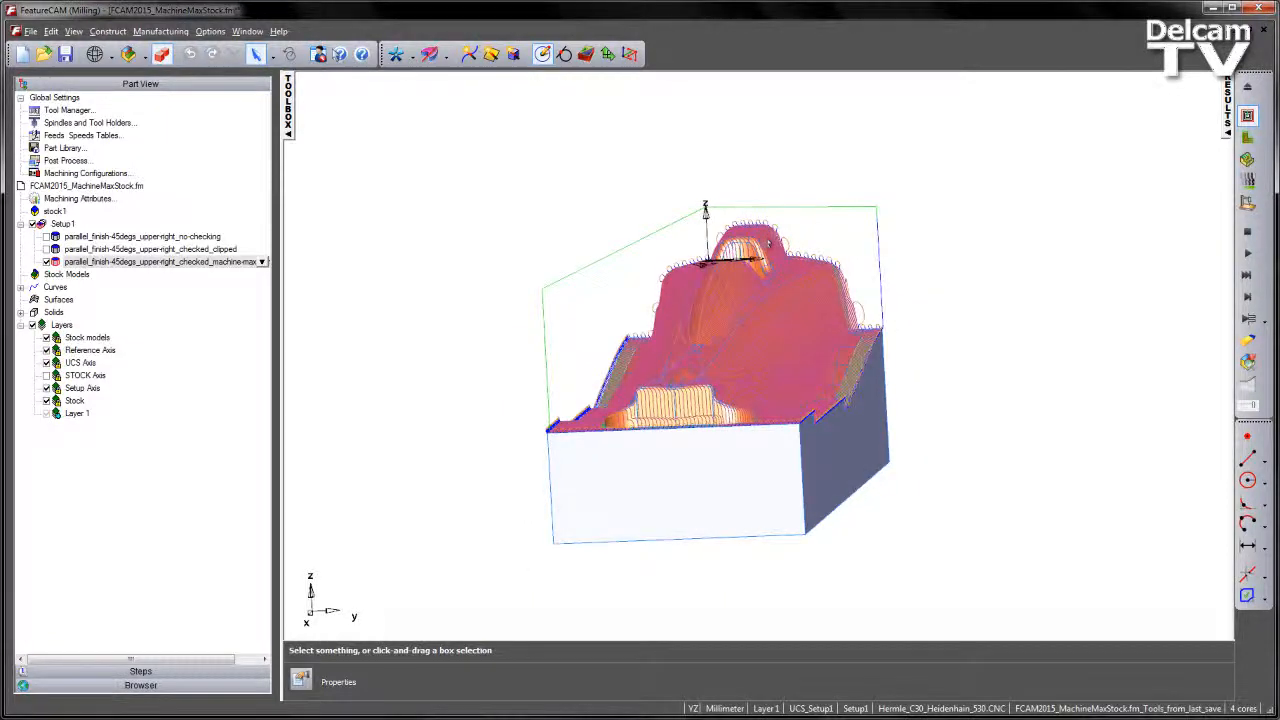
{"action": "scroll", "coordinate": [903, 409], "scroll_direction": "up", "scroll_amount": 5}
{"action": "middle_click_drag", "start_coordinate": [909, 385], "coordinate": [926, 263], "text": "ctrl"}
{"action": "middle_click_drag", "start_coordinate": [914, 308], "coordinate": [825, 404], "text": "shift"}
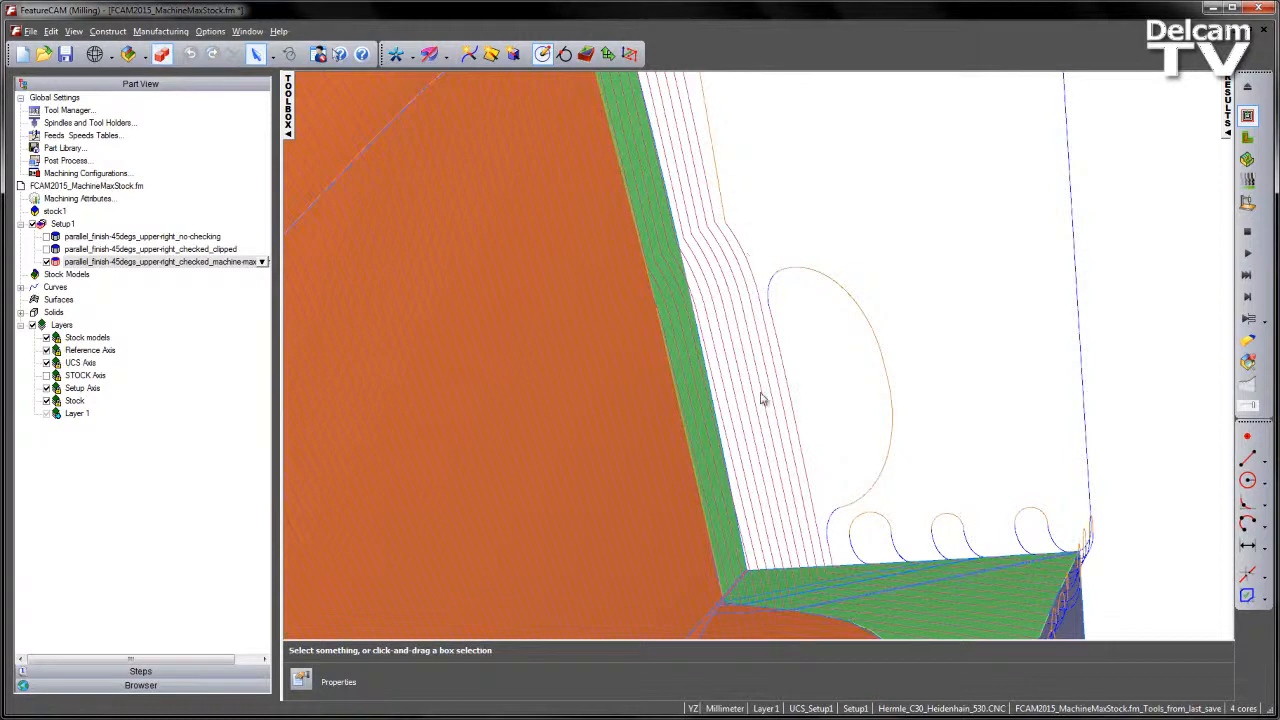
{"action": "scroll", "coordinate": [823, 527], "scroll_direction": "down", "scroll_amount": 5}
{"action": "middle_click_drag", "start_coordinate": [772, 516], "coordinate": [953, 348], "text": "shift"}
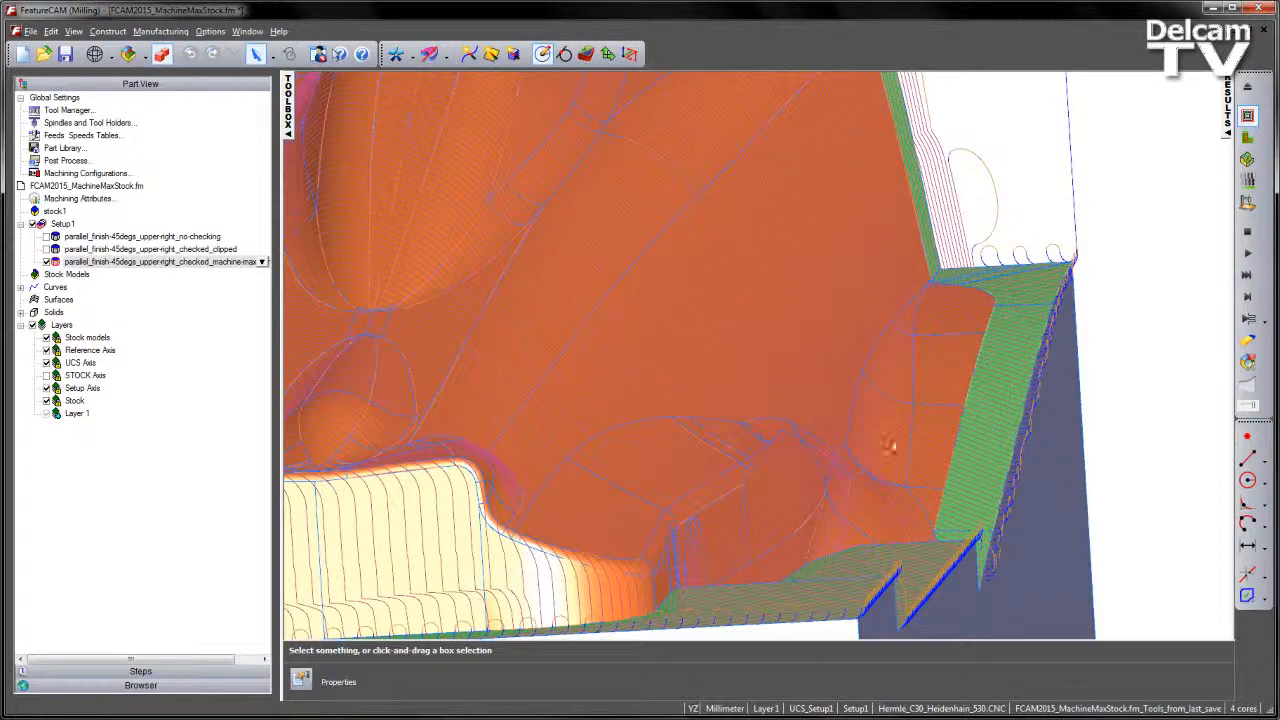
- Examine the machine-maximum-stock toolpath around the part's low end, along the stepped side flange and inside the recessed pocket
{"action": "middle_click_drag", "start_coordinate": [748, 478], "coordinate": [1110, 285], "text": "shift"}
{"action": "scroll", "coordinate": [952, 398], "scroll_direction": "down", "scroll_amount": 3}
{"action": "middle_click_drag", "start_coordinate": [952, 398], "coordinate": [358, 292]}
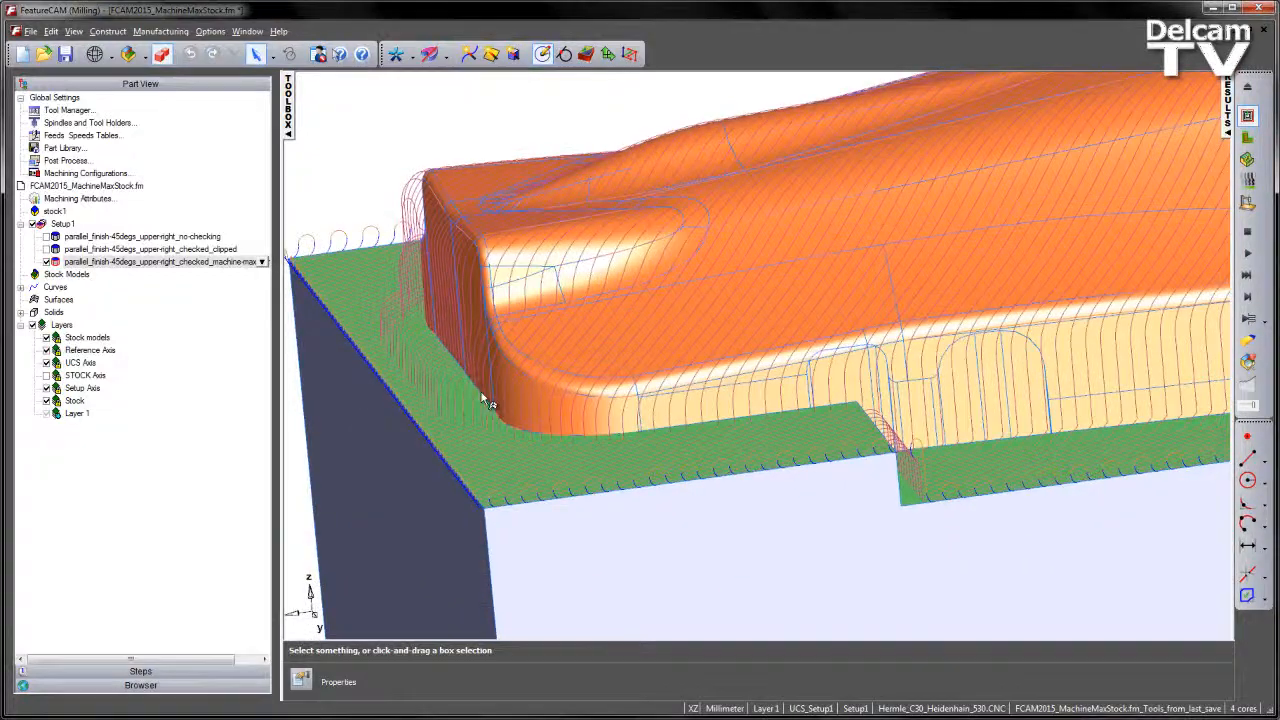
{"action": "middle_click_drag", "start_coordinate": [1040, 445], "coordinate": [857, 251], "text": "shift"}
{"action": "scroll", "coordinate": [1001, 250], "scroll_direction": "down", "scroll_amount": 2}
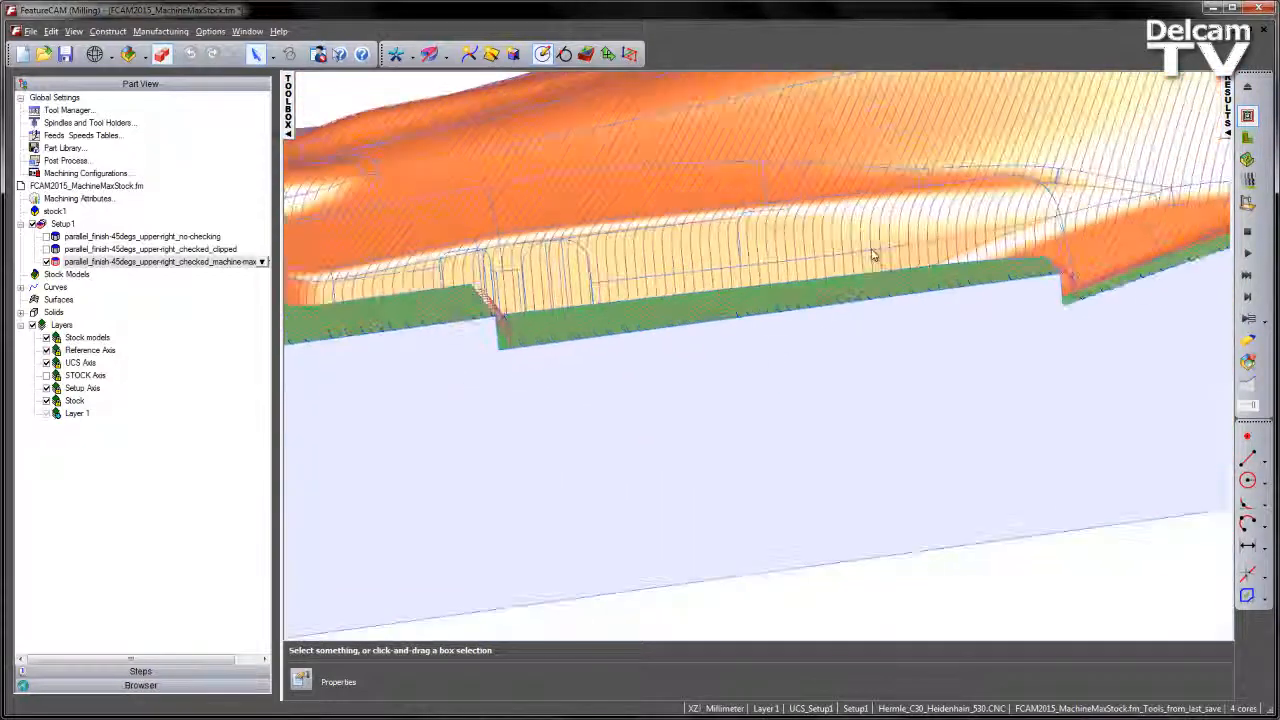
{"action": "middle_click_drag", "start_coordinate": [1010, 266], "coordinate": [848, 434]}
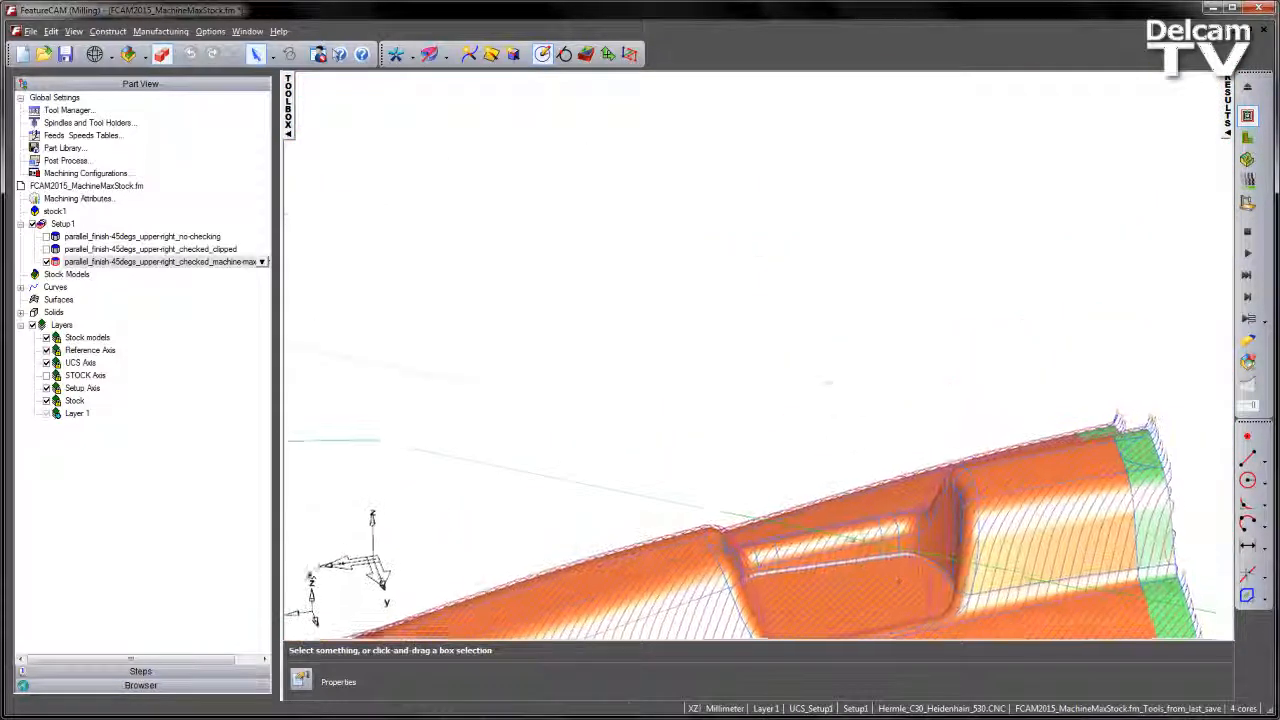
{"action": "middle_click_drag", "start_coordinate": [854, 537], "coordinate": [843, 434], "text": "shift"}
{"action": "scroll", "coordinate": [854, 408], "scroll_direction": "up", "scroll_amount": 3}
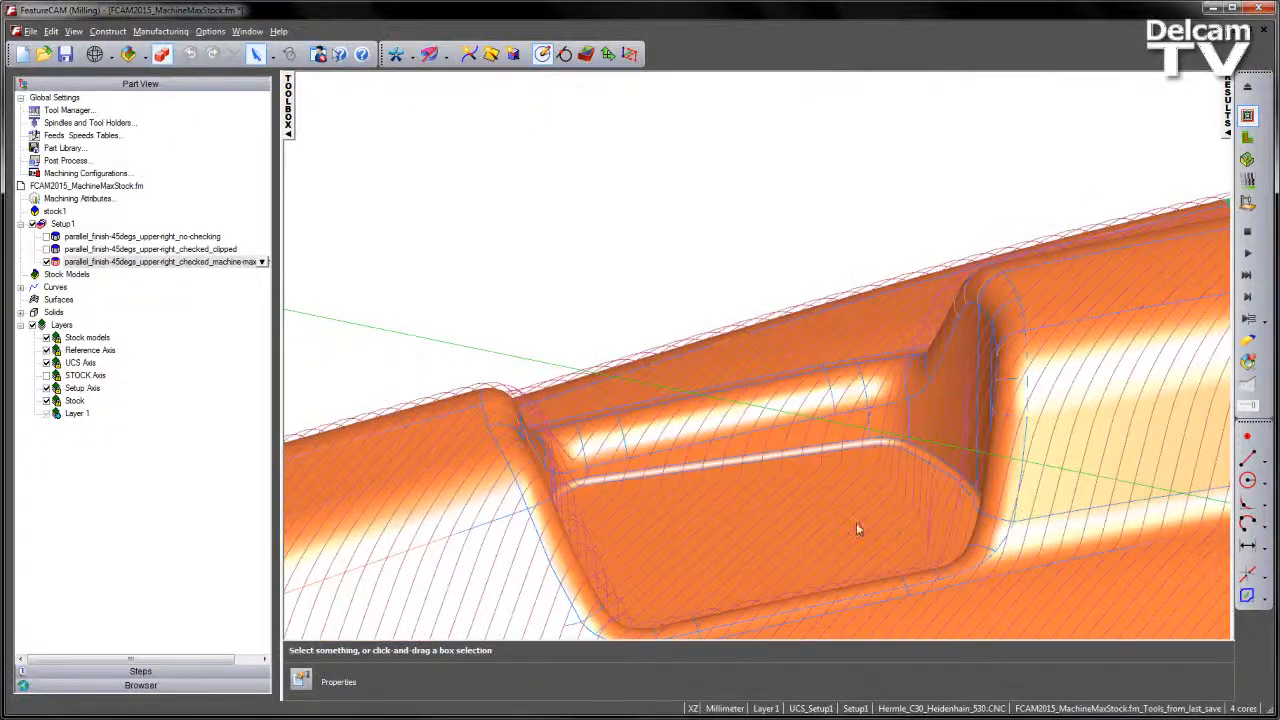
{"action": "scroll", "coordinate": [685, 527], "scroll_direction": "down", "scroll_amount": 3}
- Examine the machine-maximum-stock toolpath on the opposite side and at the flange step walls, finishing with the overall toolpath
{"action": "middle_click_drag", "start_coordinate": [700, 480], "coordinate": [871, 329], "text": "shift"}
{"action": "middle_click_drag", "start_coordinate": [838, 560], "coordinate": [900, 443], "text": "shift"}
{"action": "middle_click_drag", "start_coordinate": [700, 440], "coordinate": [631, 426]}
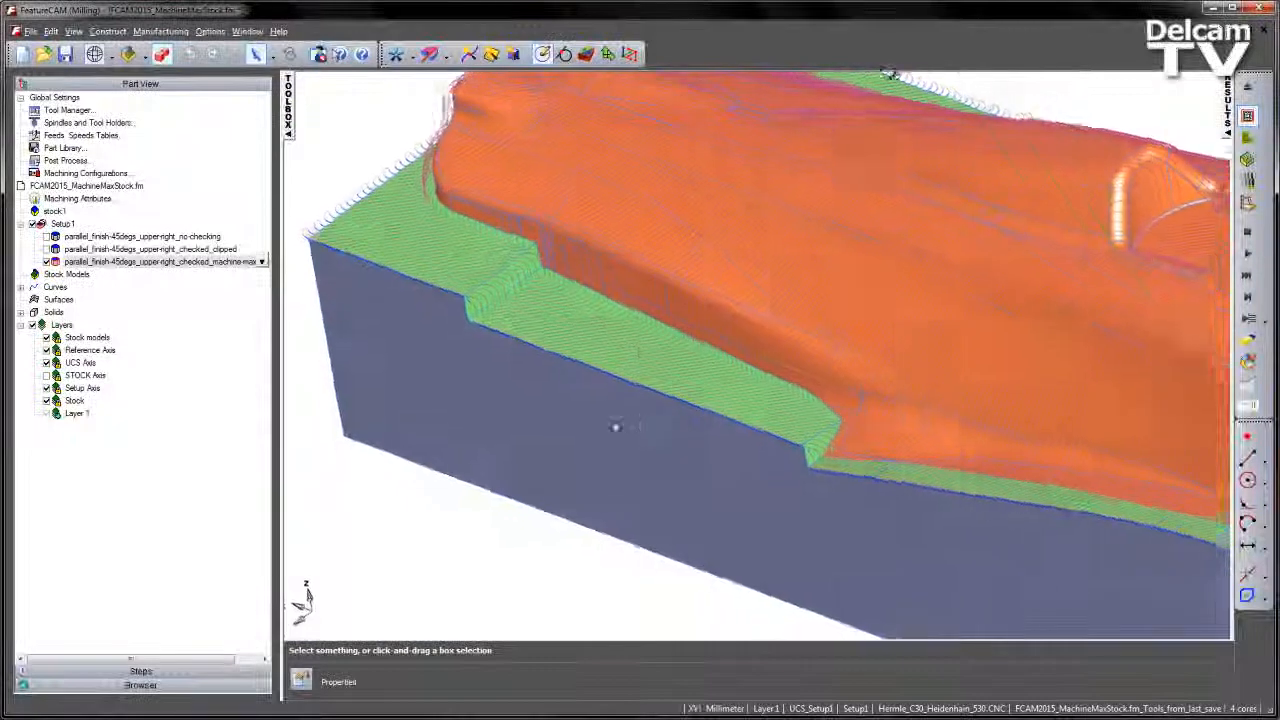
{"action": "scroll", "coordinate": [631, 426], "scroll_direction": "up", "scroll_amount": 2}
{"action": "scroll", "coordinate": [674, 357], "scroll_direction": "up", "scroll_amount": 4}
{"action": "middle_click_drag", "start_coordinate": [674, 357], "coordinate": [517, 341]}
{"action": "scroll", "coordinate": [550, 246], "scroll_direction": "down", "scroll_amount": 3}
{"action": "middle_click_drag", "start_coordinate": [667, 330], "coordinate": [406, 245]}
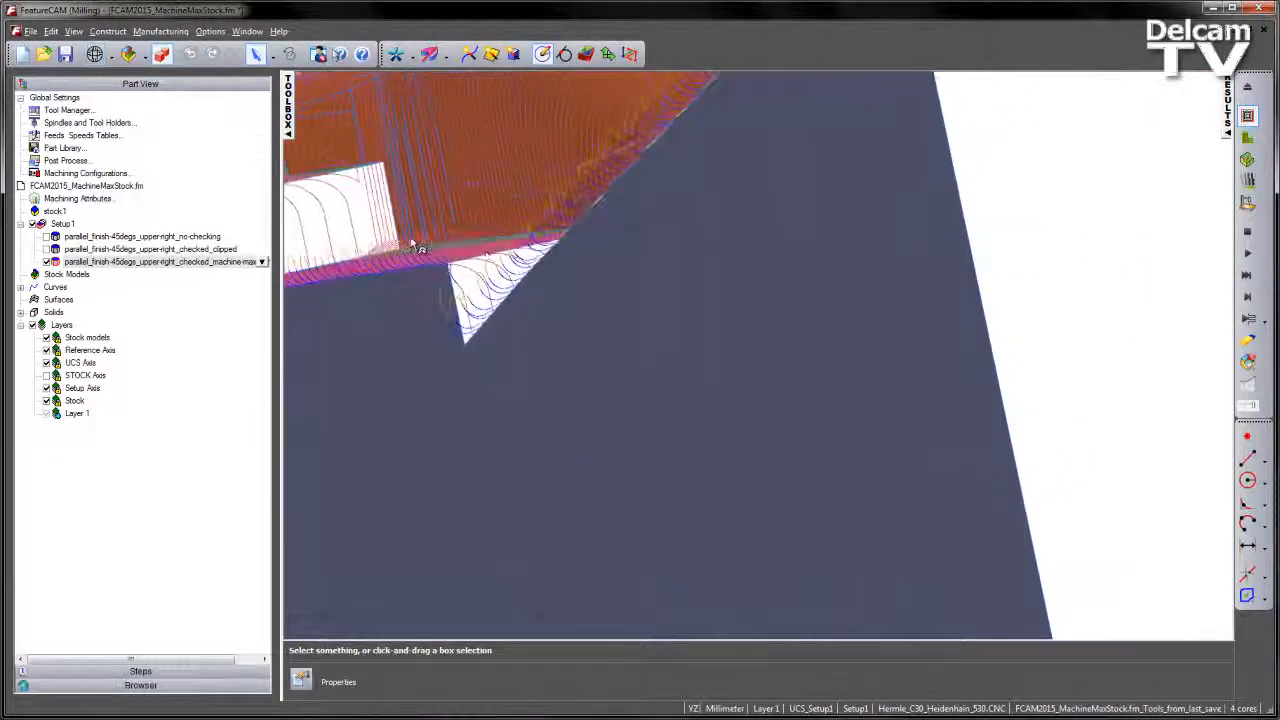
{"action": "scroll", "coordinate": [350, 258], "scroll_direction": "up", "scroll_amount": 5}
{"action": "middle_click_drag", "start_coordinate": [371, 171], "coordinate": [756, 362], "text": "shift"}
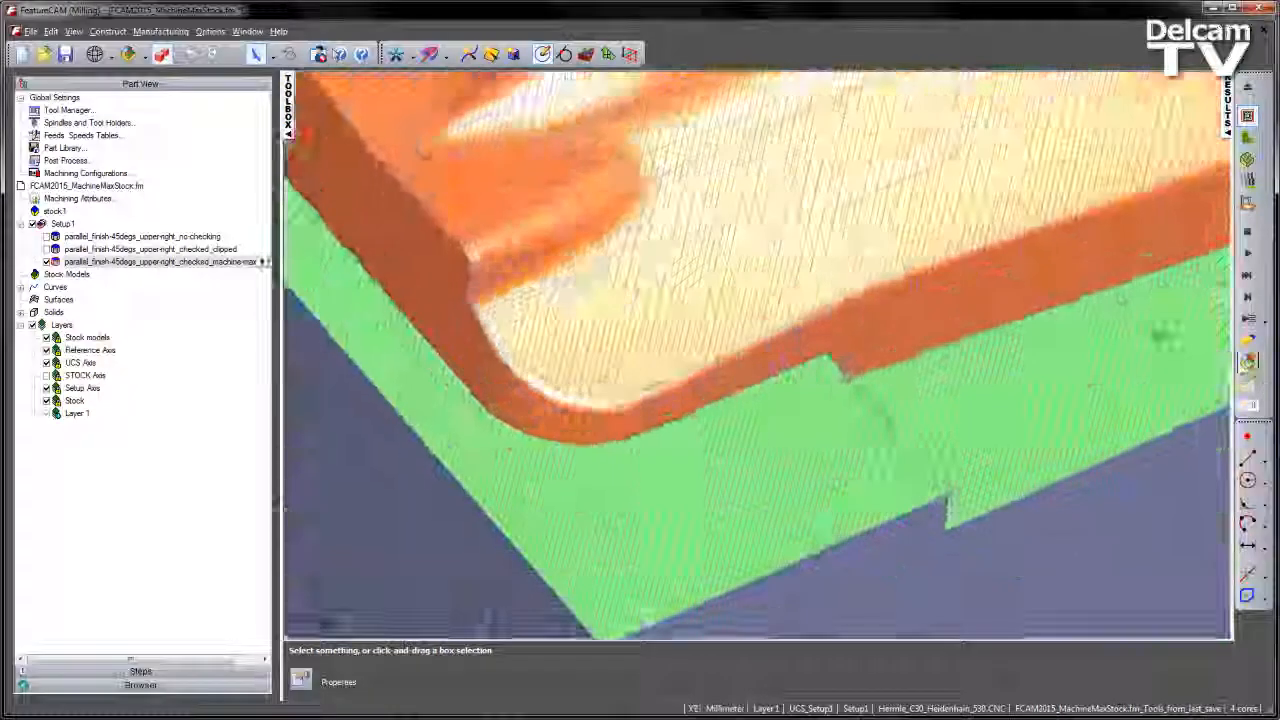
{"action": "scroll", "coordinate": [1043, 257], "scroll_direction": "down", "scroll_amount": 5}
{"action": "middle_click_drag", "start_coordinate": [1123, 157], "coordinate": [906, 329], "text": "shift"}
{"action": "scroll", "coordinate": [905, 334], "scroll_direction": "down", "scroll_amount": 3}
{"action": "scroll", "coordinate": [905, 335], "scroll_direction": "up", "scroll_amount": 5}
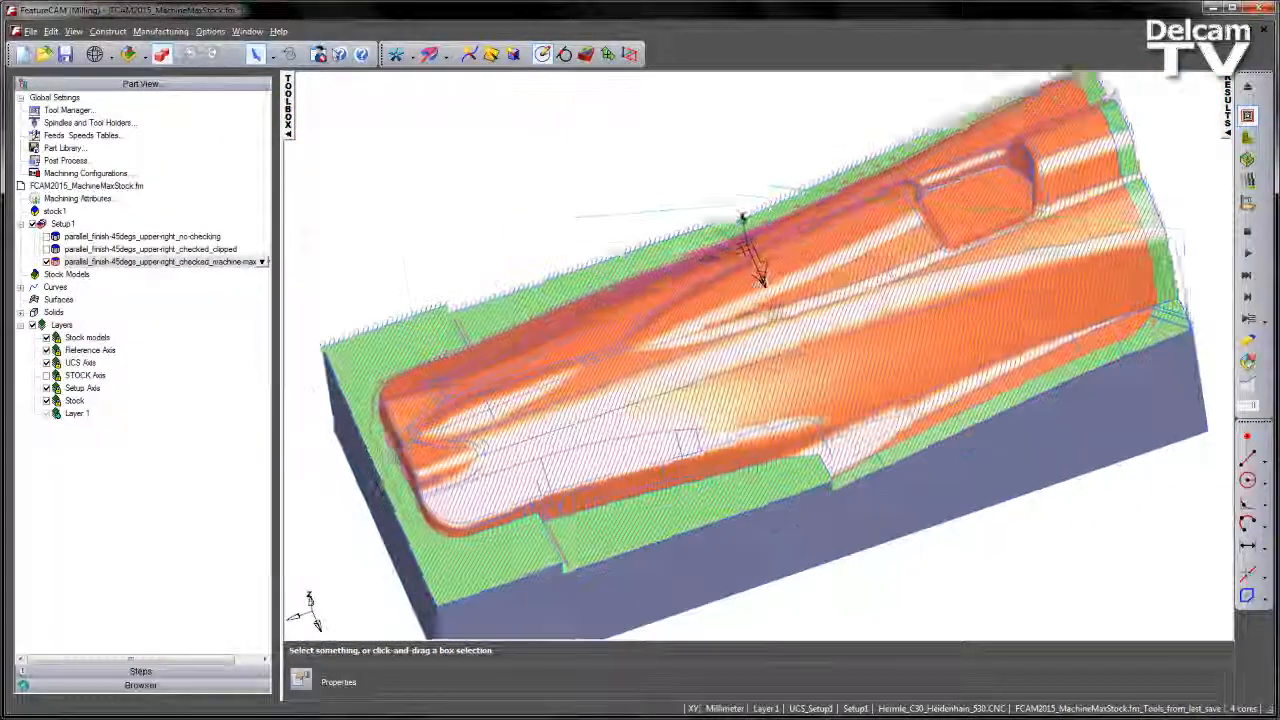
{"action": "scroll", "coordinate": [782, 270], "scroll_direction": "down", "scroll_amount": 1}
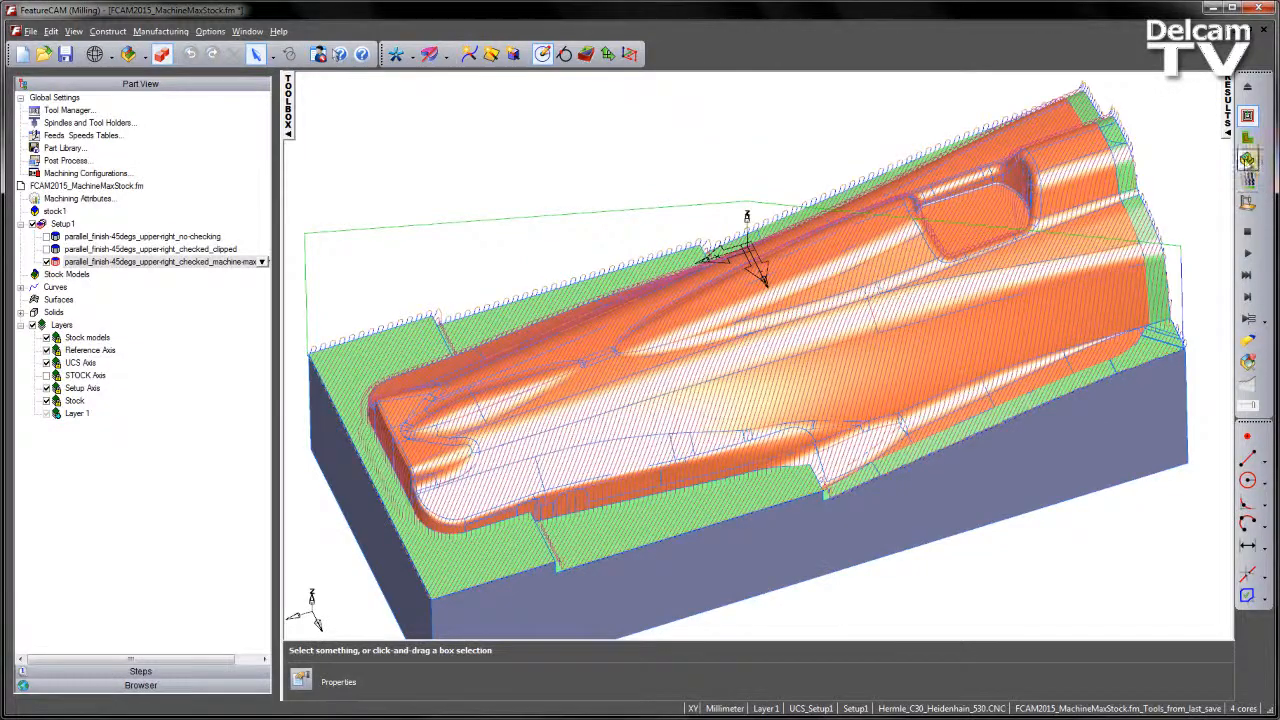